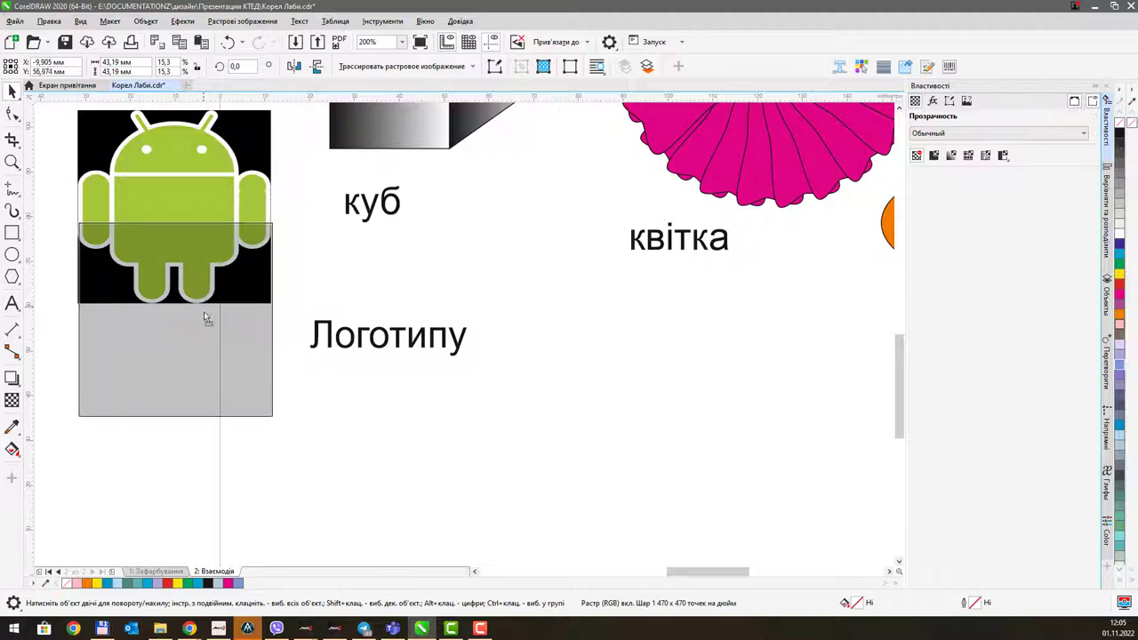
Step: Move the Android reference picture down beside the "Логотипу" caption
{"action": "scroll", "coordinate": [445, 347], "scroll_direction": "down", "scroll_amount": 1}
{"action": "left_click_drag", "start_coordinate": [222, 263], "coordinate": [210, 312]}
{"action": "mouse_move", "coordinate": [556, 360]}
{"action": "left_mouse_down"}
{"action": "mouse_move", "coordinate": [548, 355]}
{"action": "mouse_move", "coordinate": [568, 372]}
{"action": "left_mouse_up"}
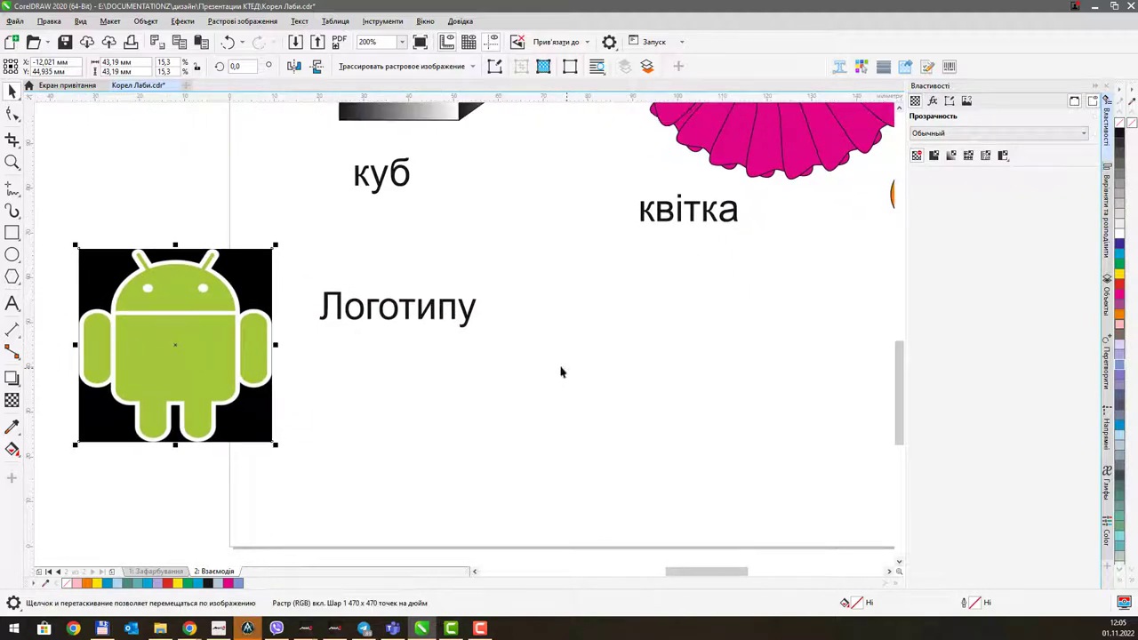
Step: Draw an ellipse about 24.5 × 21.8 mm right of the "Логотипу" caption and turn it into a half pie spanning 0° to 180°
{"action": "left_click", "coordinate": [13, 255]}
{"action": "mouse_move", "coordinate": [578, 306]}
{"action": "left_mouse_down"}
{"action": "mouse_move", "coordinate": [622, 339]}
{"action": "mouse_move", "coordinate": [652, 398]}
{"action": "mouse_move", "coordinate": [635, 353]}
{"action": "mouse_move", "coordinate": [702, 393]}
{"action": "mouse_move", "coordinate": [685, 376]}
{"action": "mouse_move", "coordinate": [709, 409]}
{"action": "mouse_move", "coordinate": [648, 310]}
{"action": "mouse_move", "coordinate": [688, 356]}
{"action": "mouse_move", "coordinate": [667, 338]}
{"action": "mouse_move", "coordinate": [690, 405]}
{"action": "left_mouse_up"}
{"action": "left_click_drag", "start_coordinate": [681, 347], "coordinate": [633, 359]}
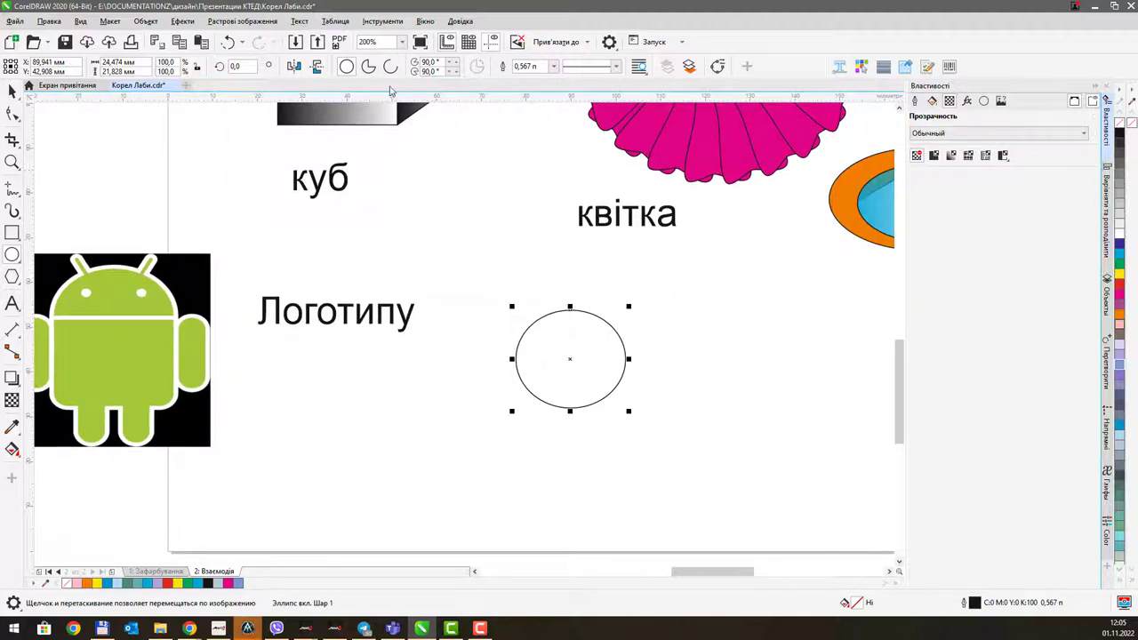
{"action": "left_click", "coordinate": [368, 67]}
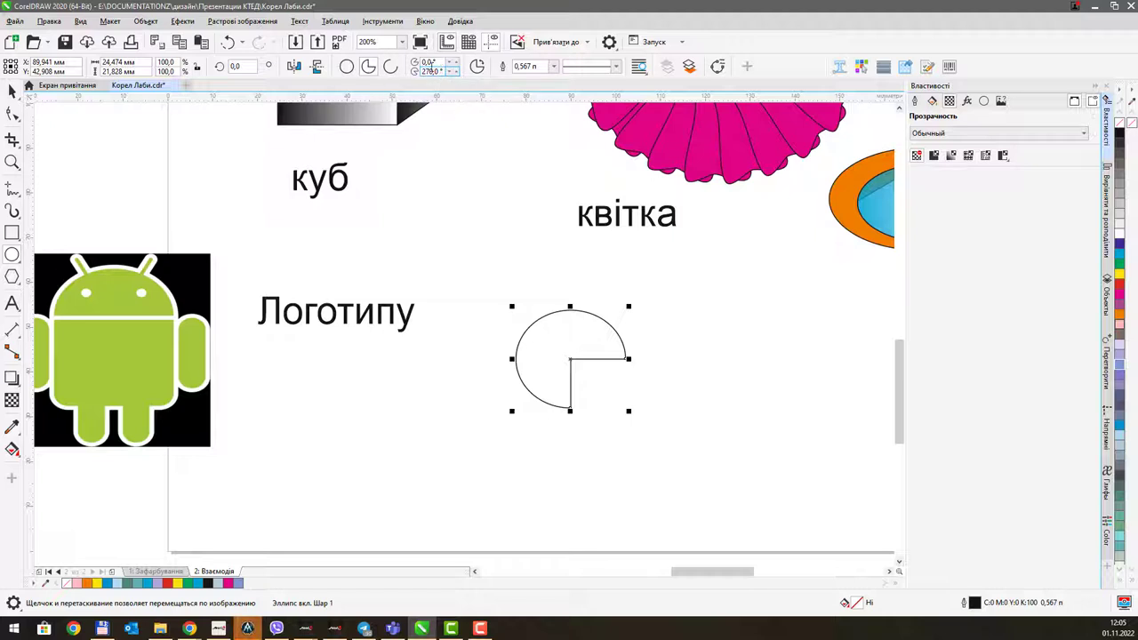
{"action": "left_click", "coordinate": [429, 71]}
{"action": "type", "text": "180"}
{"action": "key", "text": "Return"}
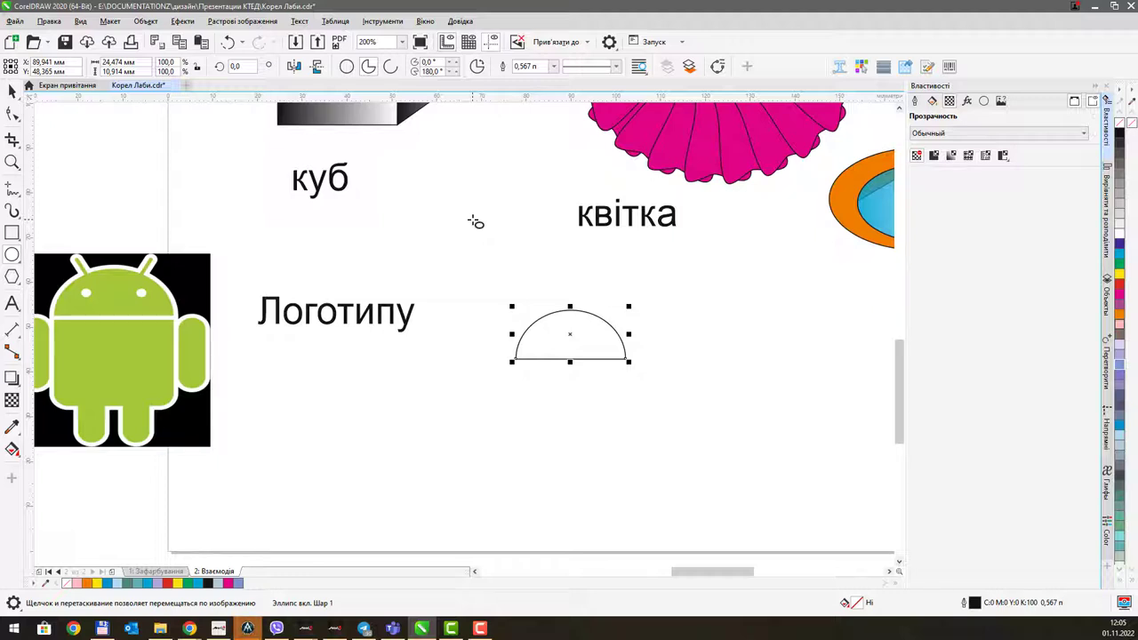
Step: Draw a body rectangle about 24.6 × 22.6 mm directly beneath the half circle, matching its width
{"action": "left_click_drag", "start_coordinate": [616, 371], "coordinate": [611, 360]}
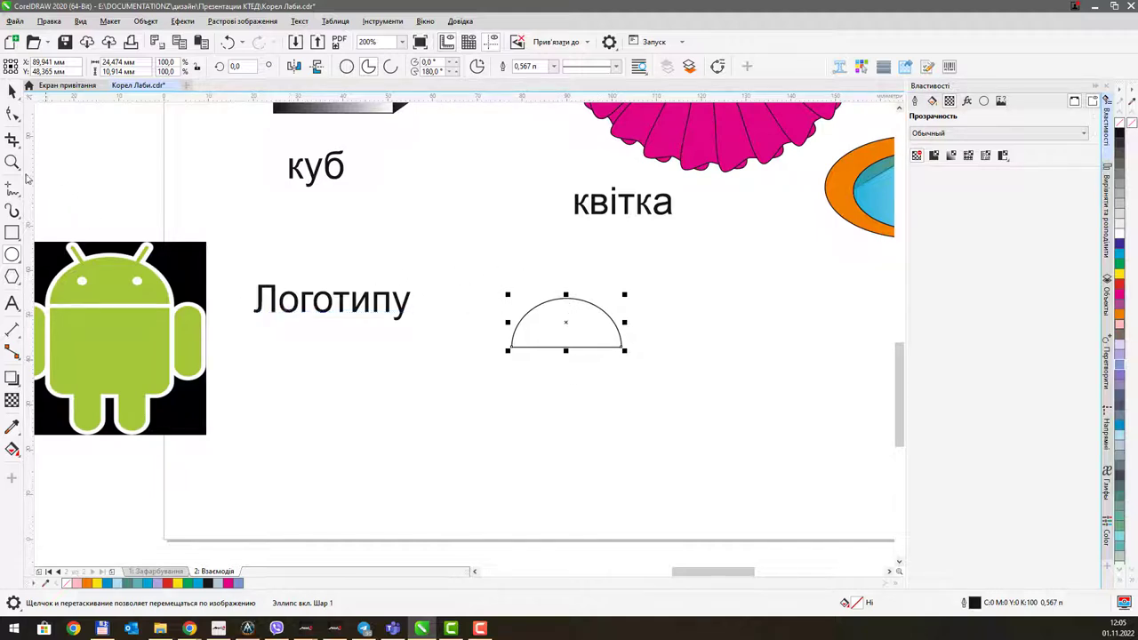
{"action": "left_click", "coordinate": [12, 232]}
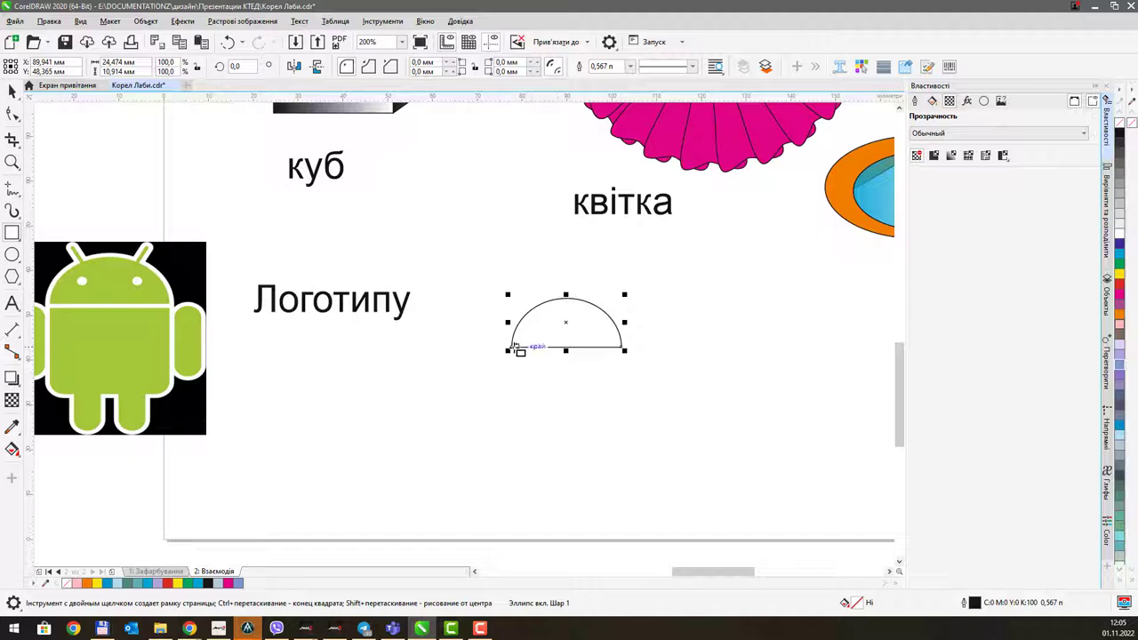
{"action": "mouse_move", "coordinate": [509, 348]}
{"action": "left_mouse_down"}
{"action": "mouse_move", "coordinate": [612, 411]}
{"action": "mouse_move", "coordinate": [623, 451]}
{"action": "left_mouse_up"}
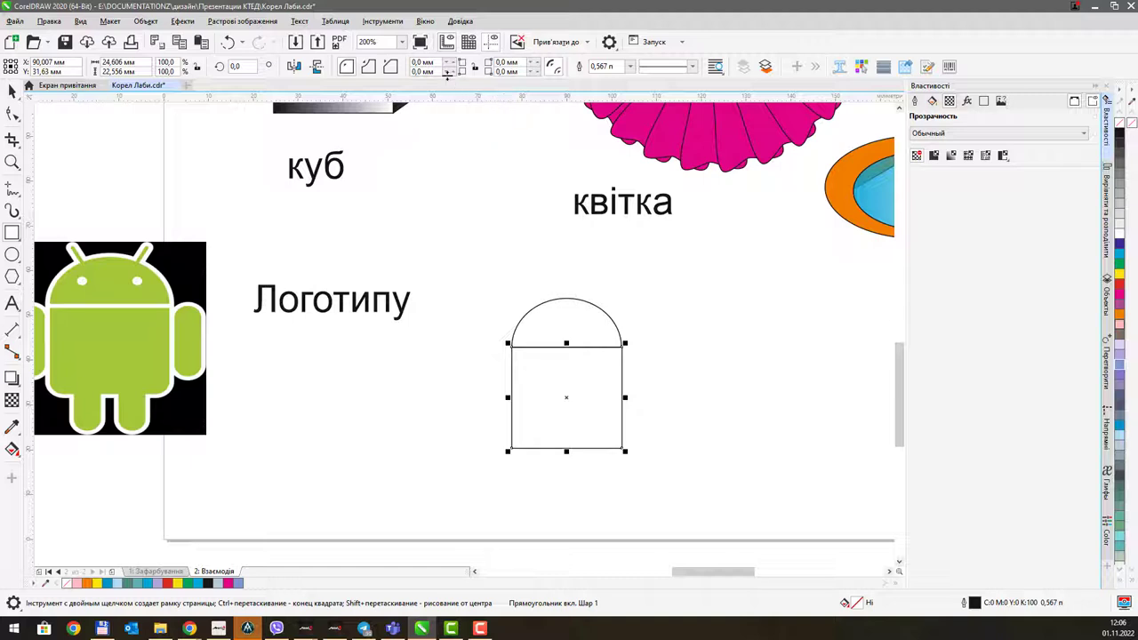
Step: Try a 10 mm corner radius on the body rectangle's lower-left corner
{"action": "double_click", "coordinate": [435, 71]}
{"action": "type", "text": "10"}
{"action": "key", "text": "Return"}
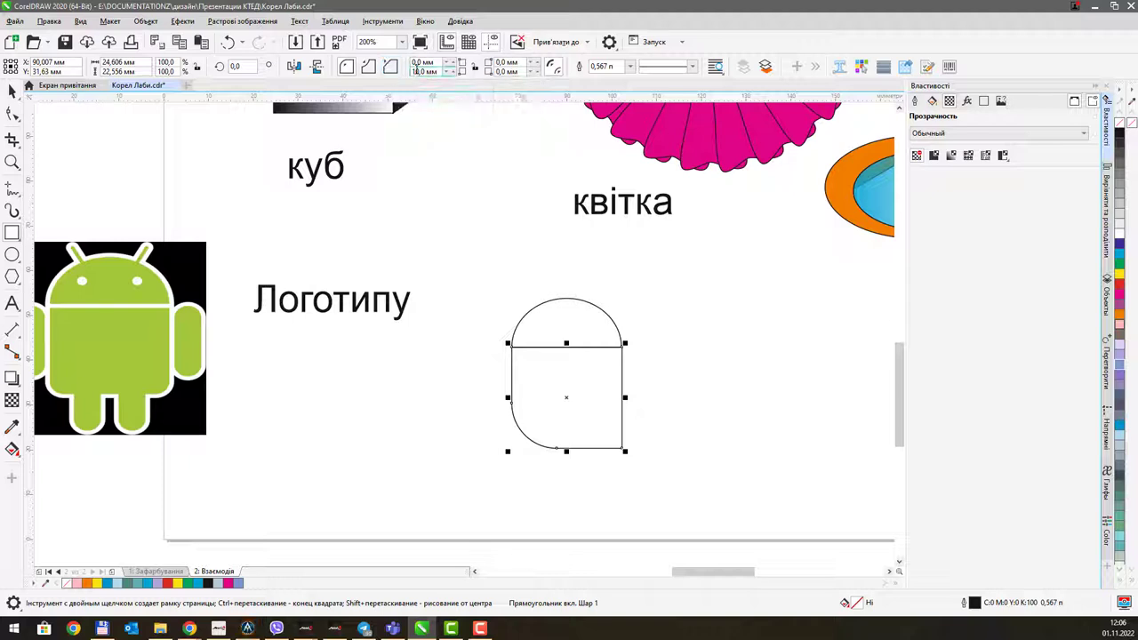
Step: Round both lower corners of the body rectangle with a 5 mm radius
{"action": "double_click", "coordinate": [417, 71]}
{"action": "type", "text": "5"}
{"action": "key", "text": "Return"}
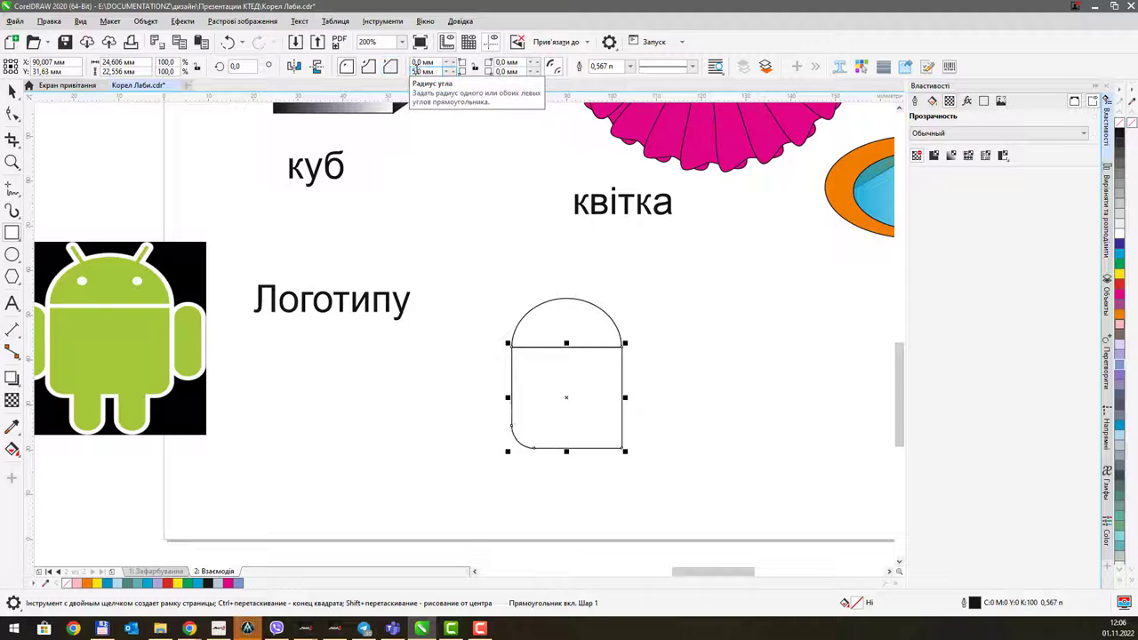
{"action": "double_click", "coordinate": [507, 71]}
{"action": "type", "text": "5"}
{"action": "key", "text": "Return"}
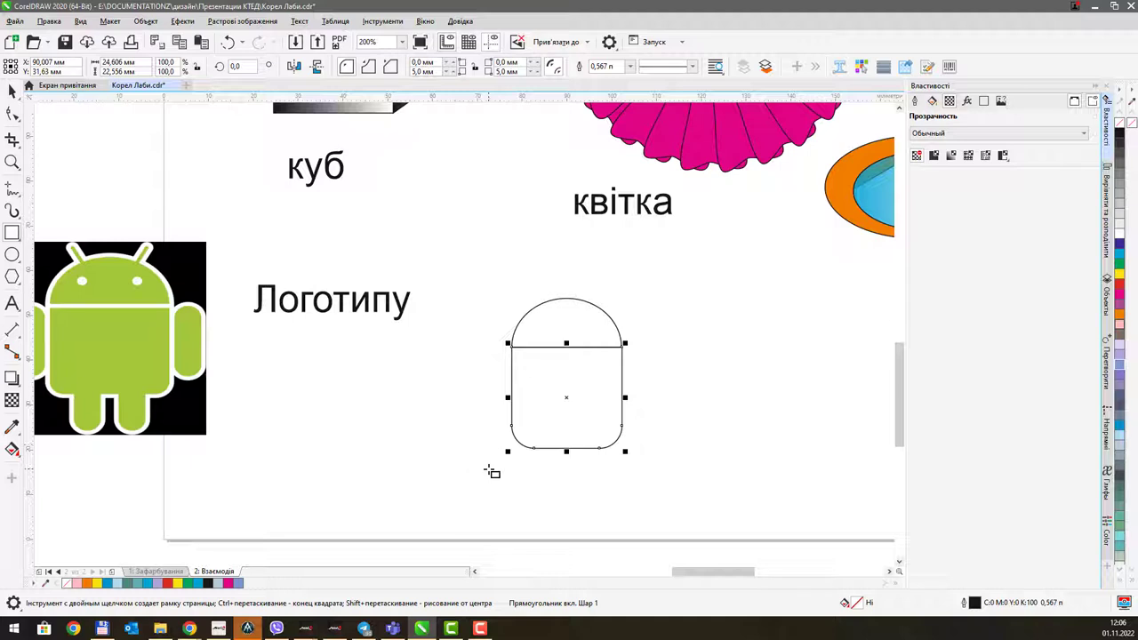
Step: Duplicate the body rectangle and shrink the copy into a left leg about 5.4 × 11.3 mm, overlapping the body's lower edge
{"action": "left_click", "coordinate": [13, 92]}
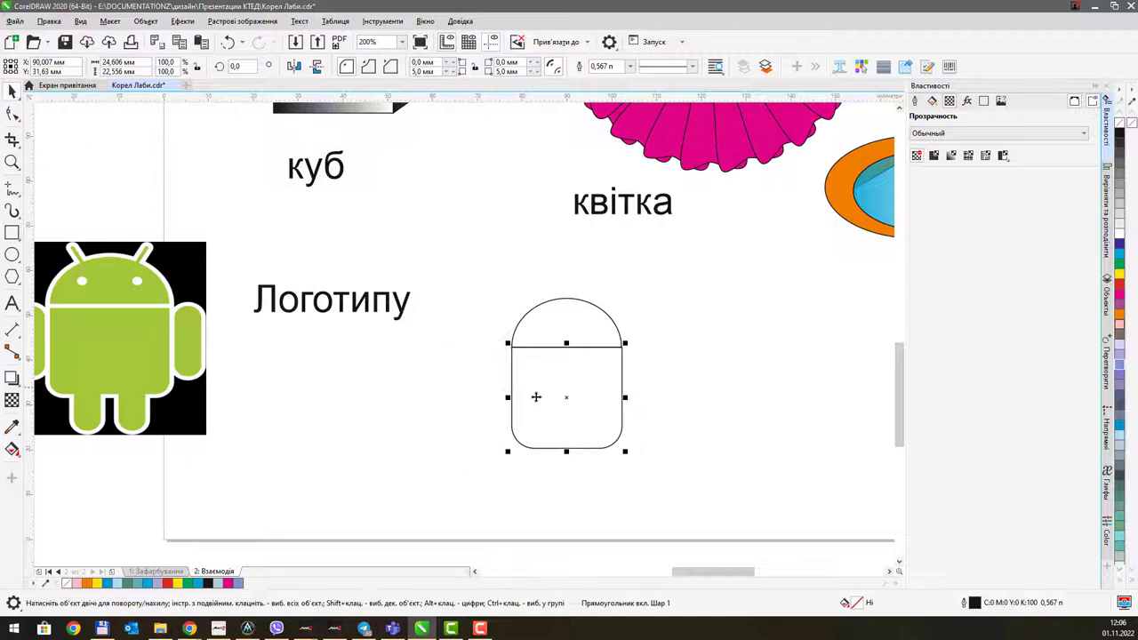
{"action": "key", "text": "ctrl+d"}
{"action": "left_click_drag", "start_coordinate": [602, 370], "coordinate": [544, 464]}
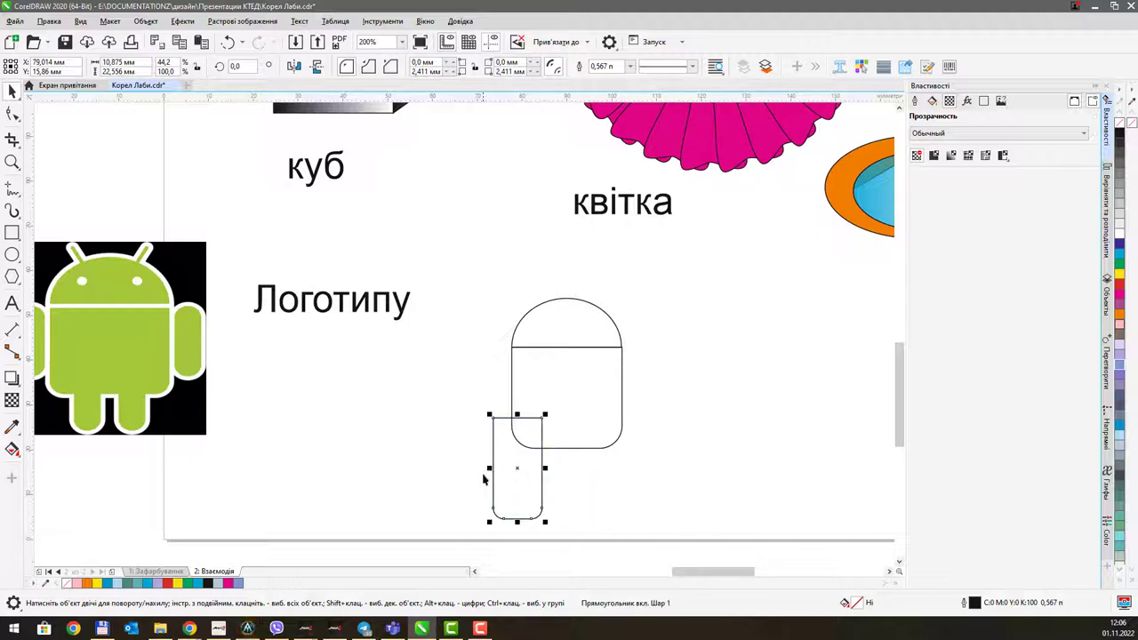
{"action": "left_click_drag", "start_coordinate": [488, 467], "coordinate": [546, 455]}
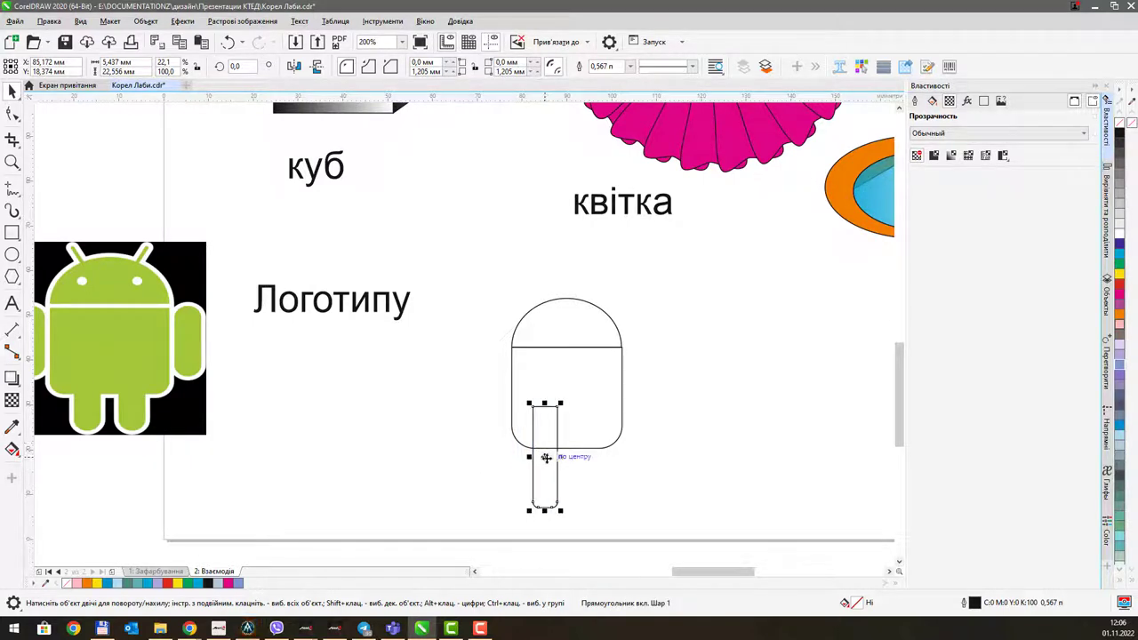
{"action": "left_click_drag", "start_coordinate": [544, 402], "coordinate": [547, 468]}
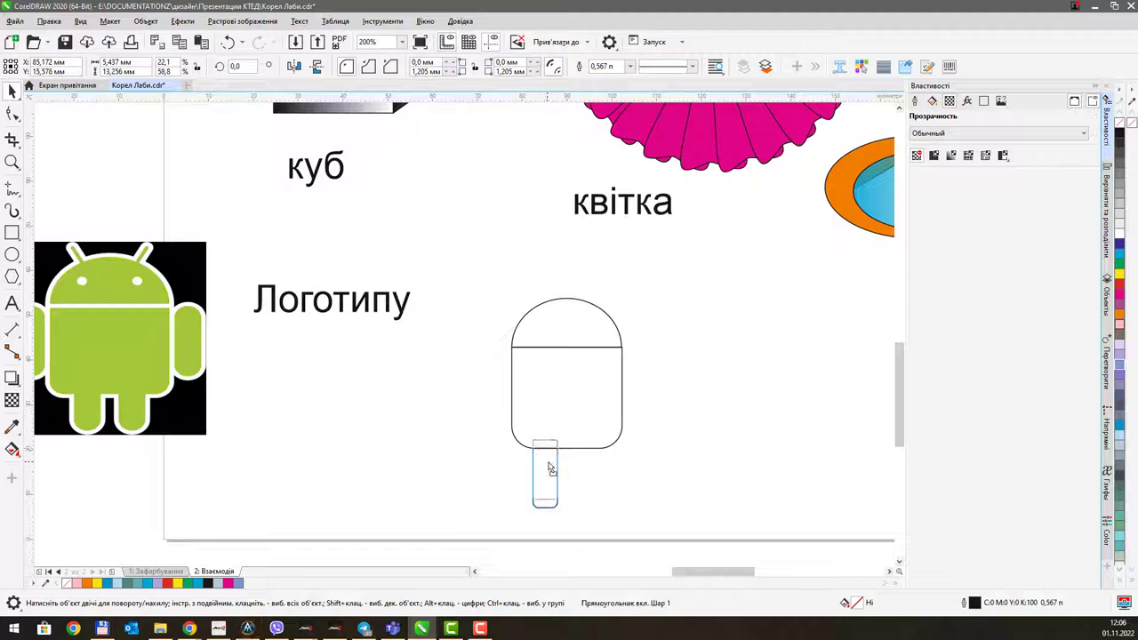
{"action": "left_click", "coordinate": [550, 470]}
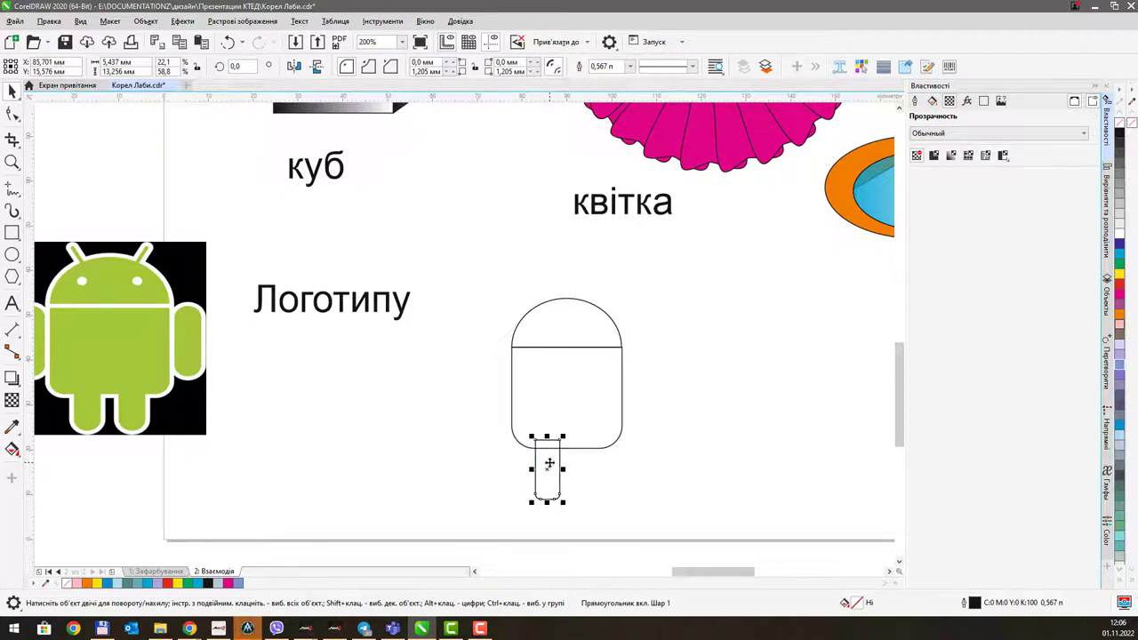
{"action": "left_click_drag", "start_coordinate": [547, 471], "coordinate": [546, 429]}
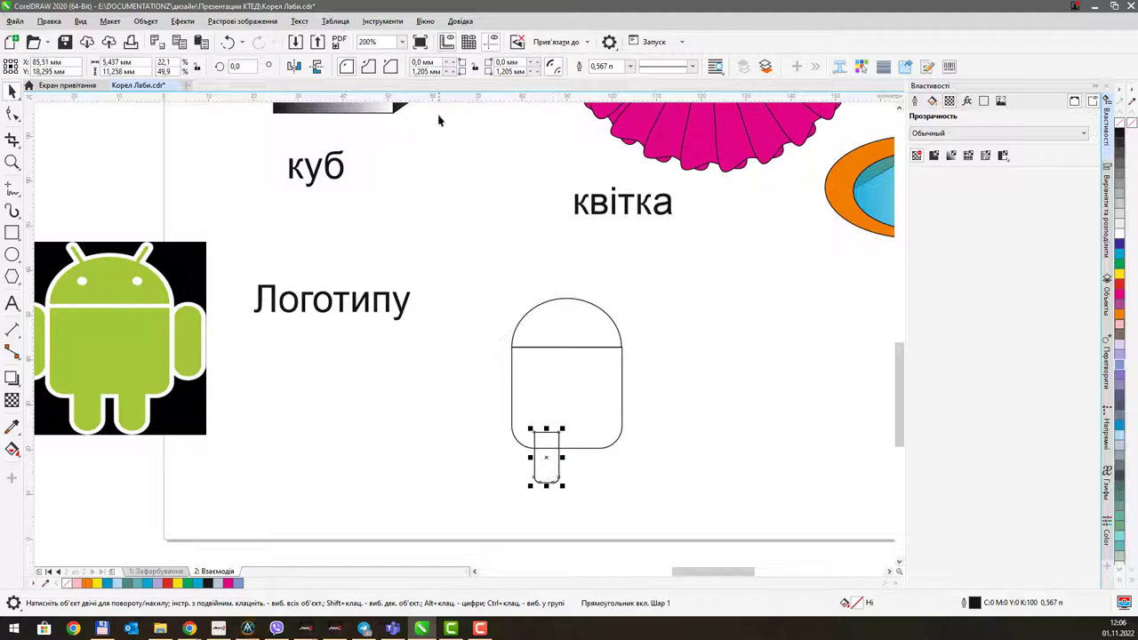
Step: Round both lower corners of the leg with a 2 mm radius
{"action": "type", "text": "4"}
{"action": "key", "text": "Return"}
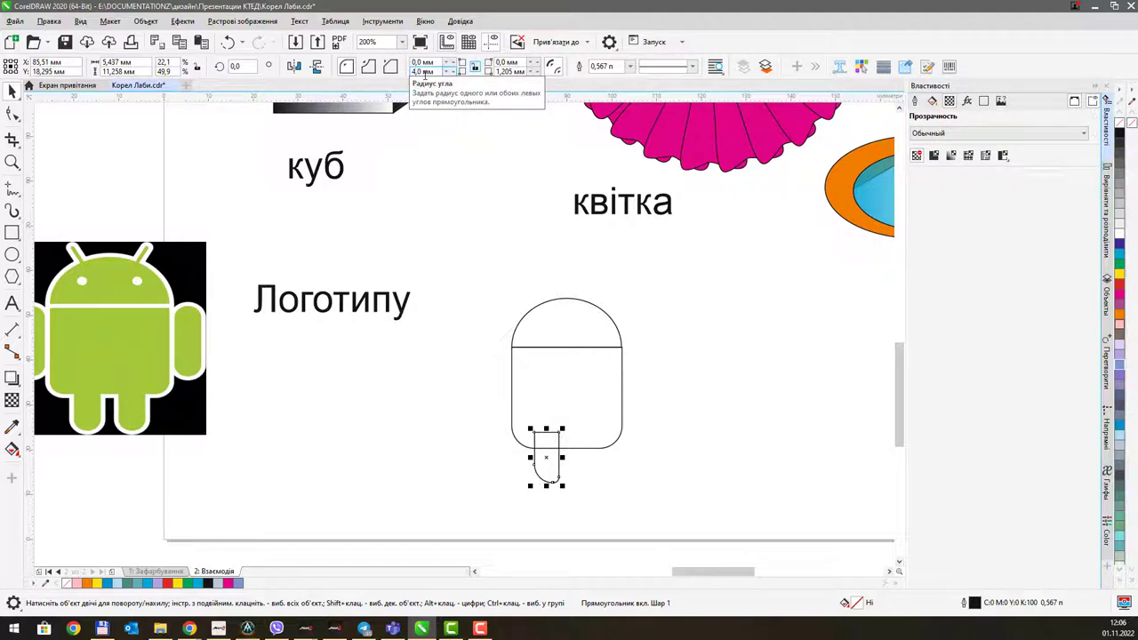
{"action": "double_click", "coordinate": [424, 72]}
{"action": "type", "text": "2"}
{"action": "key", "text": "Return"}
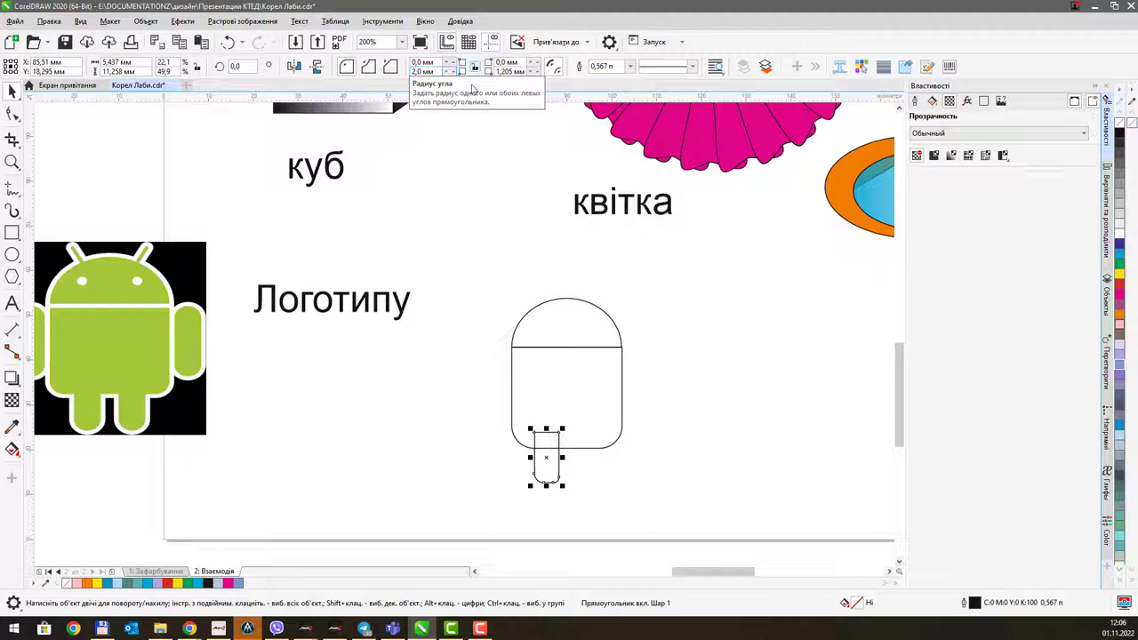
{"action": "double_click", "coordinate": [506, 71]}
{"action": "type", "text": "2"}
{"action": "key", "text": "Return"}
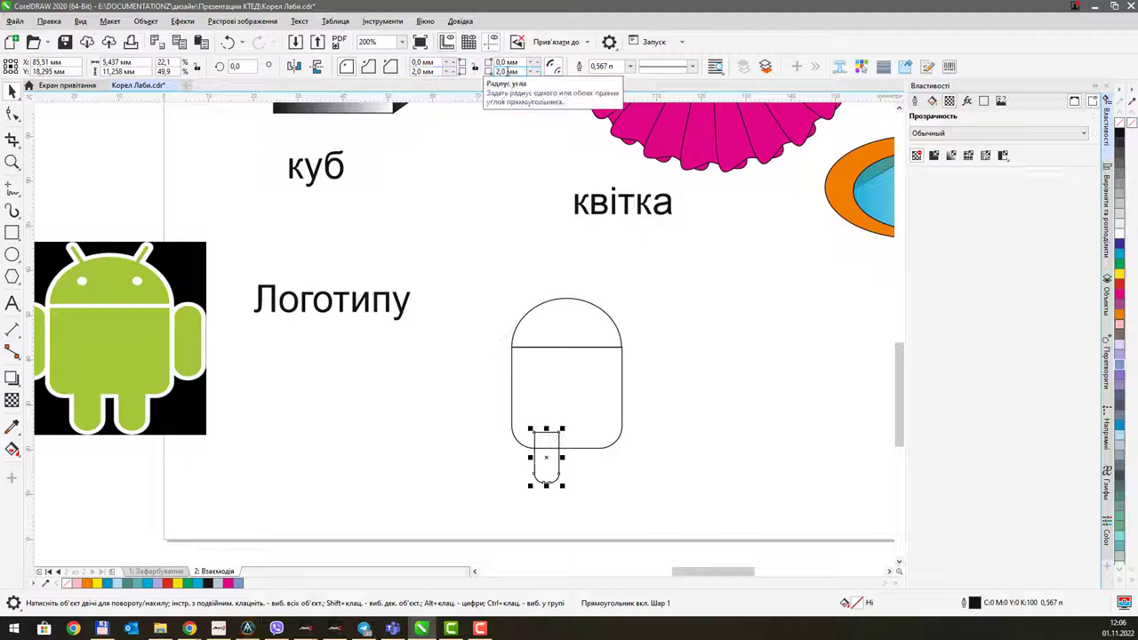
{"action": "key", "text": "Tab"}
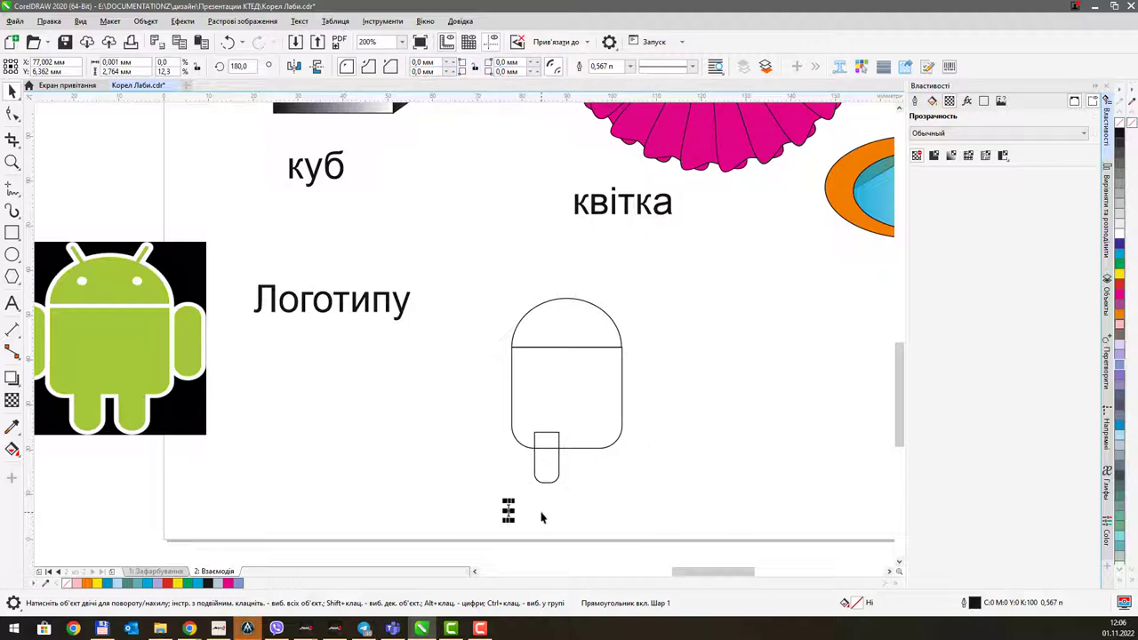
{"action": "key", "text": "Tab"}
{"action": "left_click", "coordinate": [636, 488]}
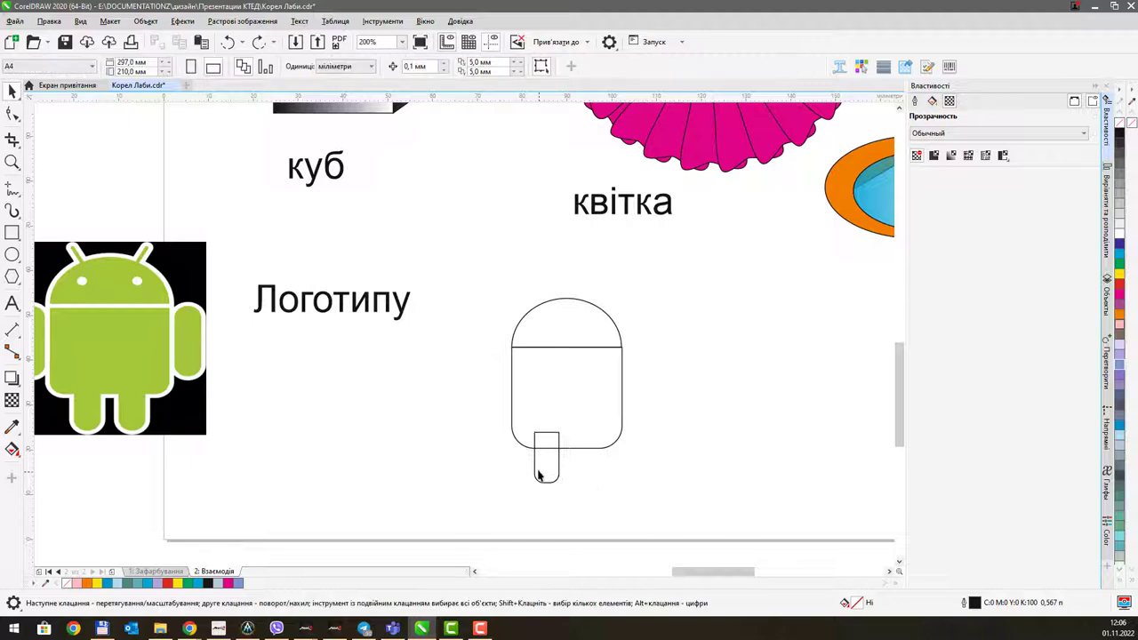
Step: Duplicate the leg and place the copy under the right half of the body
{"action": "left_click", "coordinate": [534, 464]}
{"action": "left_click", "coordinate": [534, 464]}
{"action": "key", "text": "ctrl+d"}
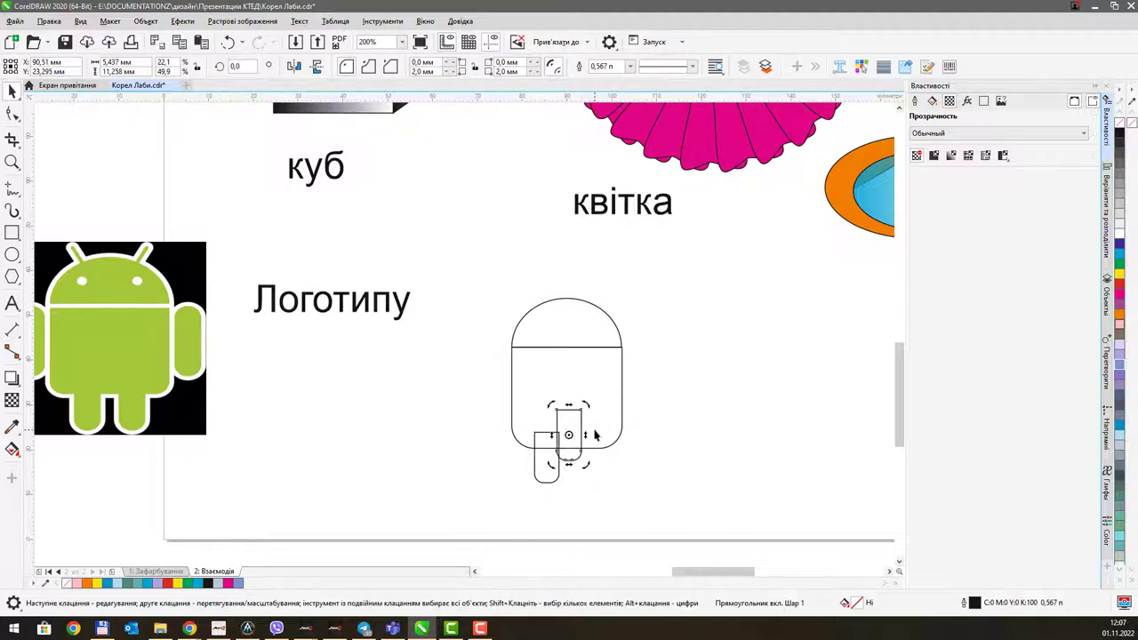
{"action": "scroll", "coordinate": [595, 431], "scroll_direction": "up", "scroll_amount": 2}
{"action": "scroll", "coordinate": [592, 430], "scroll_direction": "down", "scroll_amount": 1}
{"action": "left_click", "coordinate": [569, 434]}
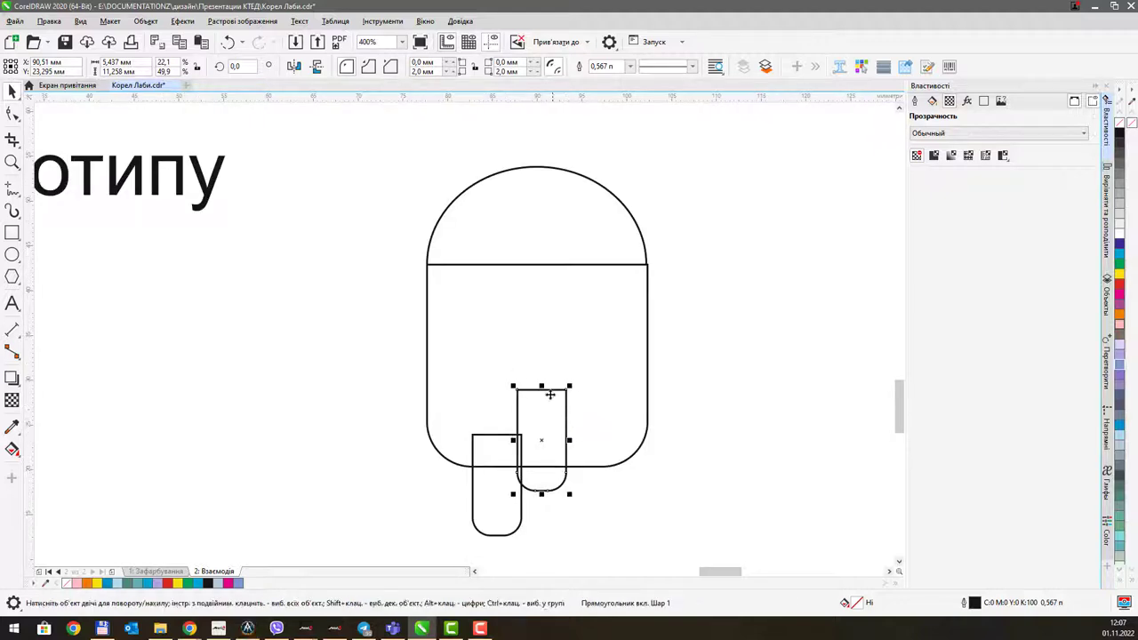
{"action": "left_click_drag", "start_coordinate": [554, 396], "coordinate": [592, 436]}
Step: Align the two legs with each other so that they sit at the same height
{"action": "left_click", "coordinate": [521, 451], "text": "shift"}
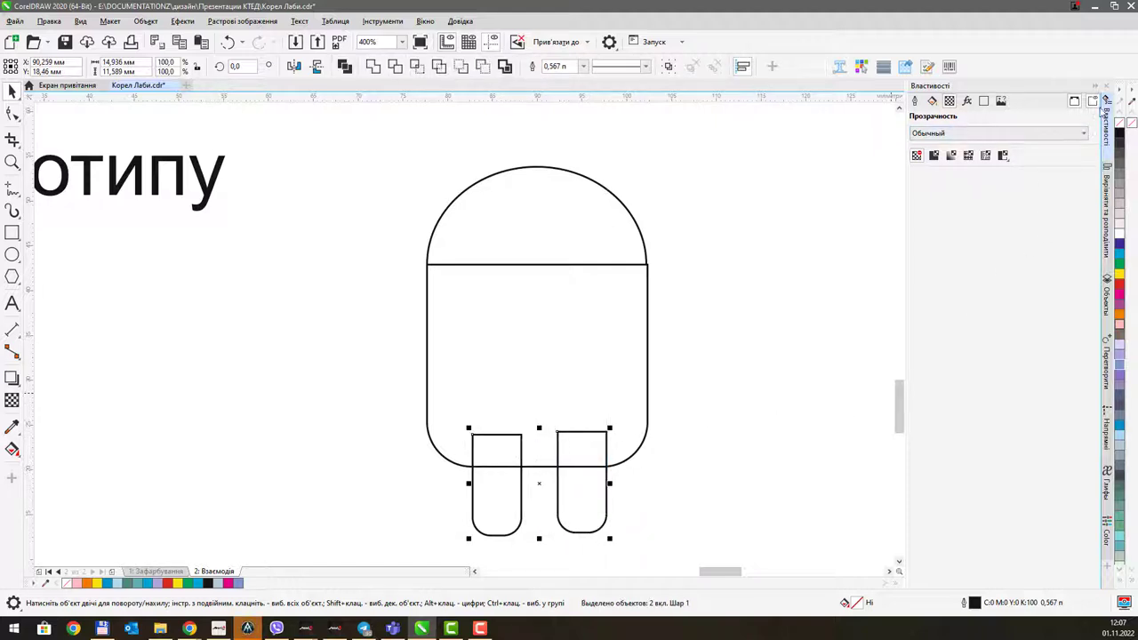
{"action": "left_click", "coordinate": [1107, 124]}
{"action": "left_click", "coordinate": [1109, 129]}
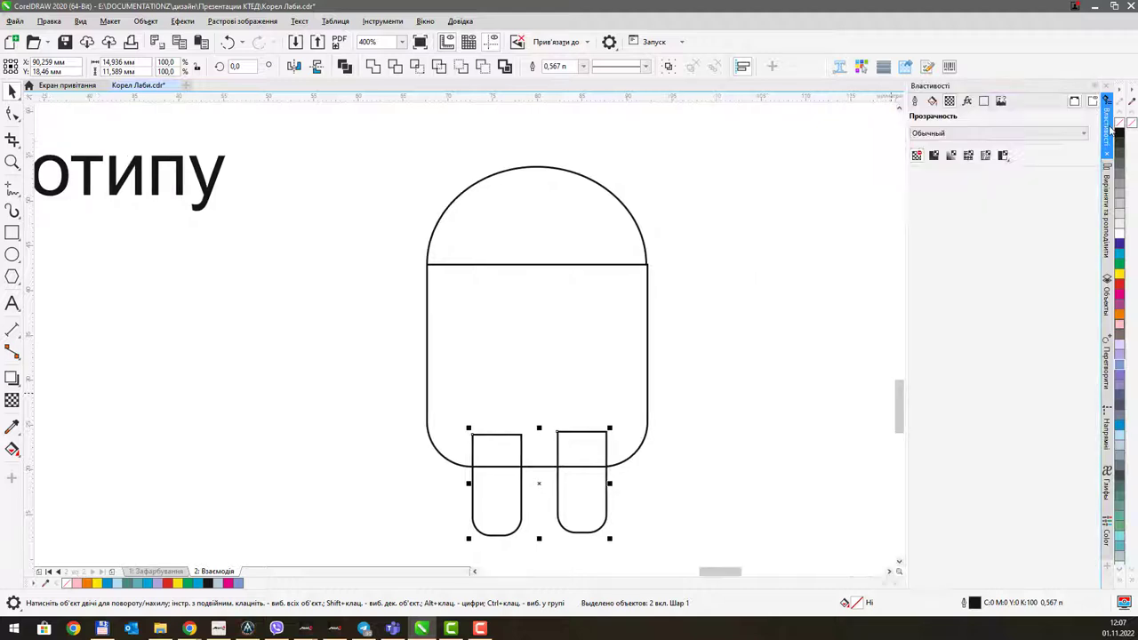
{"action": "left_click", "coordinate": [1105, 183]}
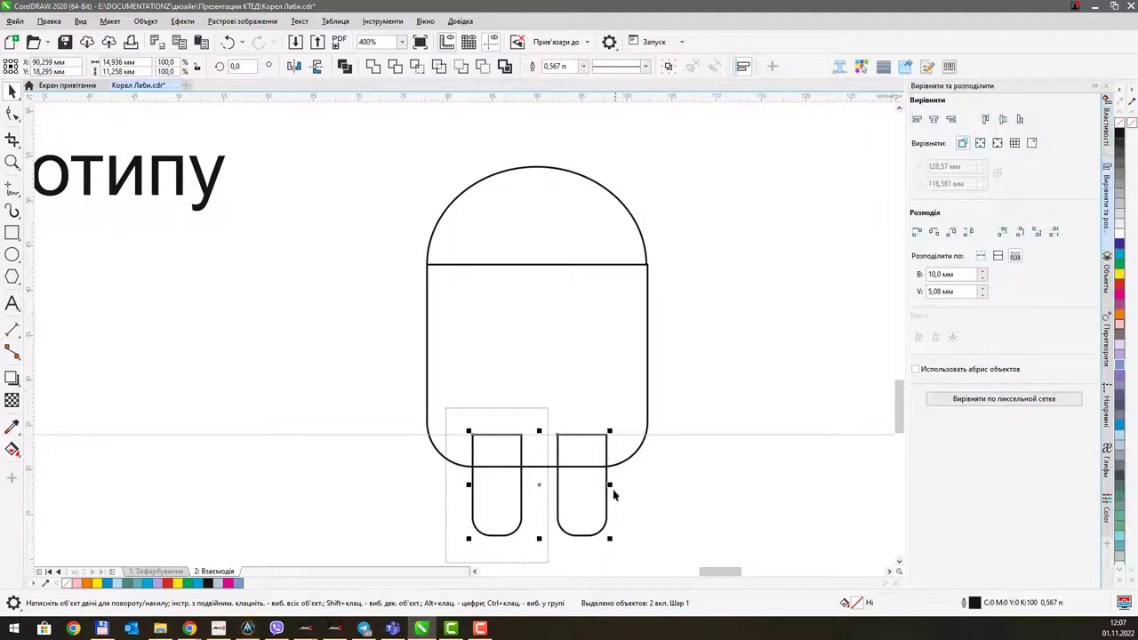
{"action": "left_click", "coordinate": [657, 472]}
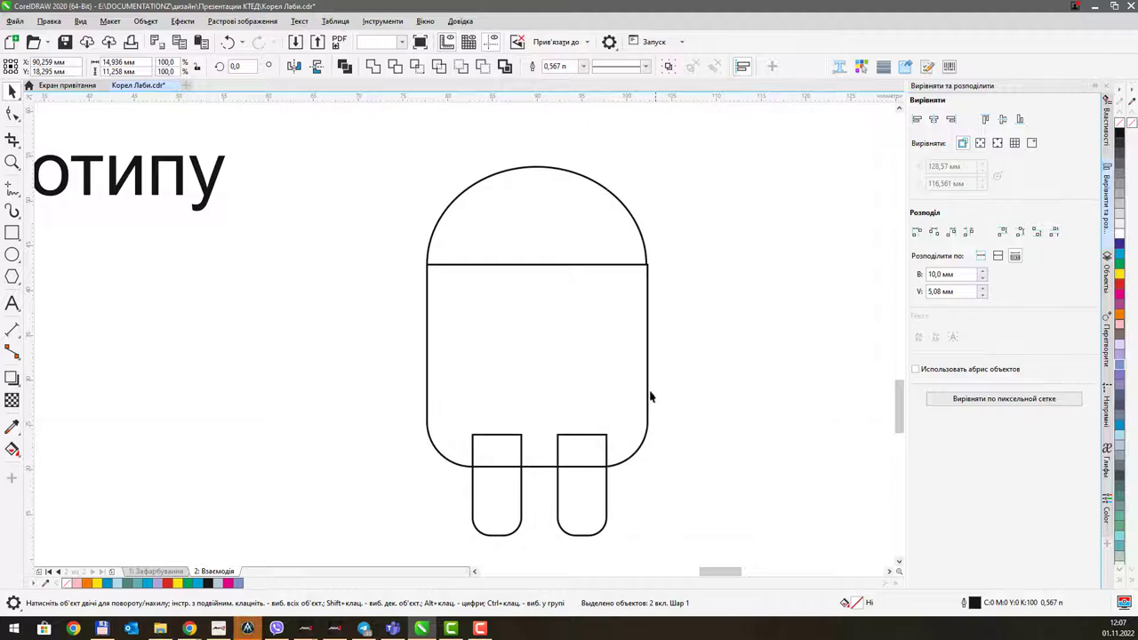
Step: Nudge the right leg slightly to the right for even spacing under the body
{"action": "scroll", "coordinate": [637, 373], "scroll_direction": "down", "scroll_amount": 1}
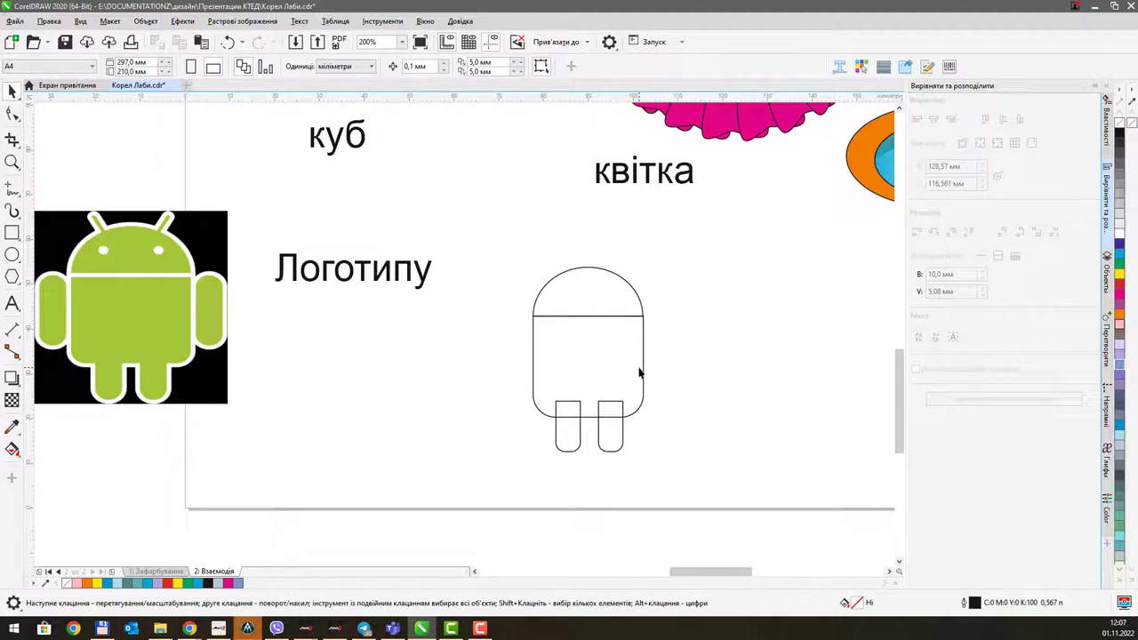
{"action": "left_click", "coordinate": [625, 432]}
{"action": "scroll", "coordinate": [628, 427], "scroll_direction": "up", "scroll_amount": 1}
{"action": "key", "text": "Right"}
{"action": "key", "text": "Right"}
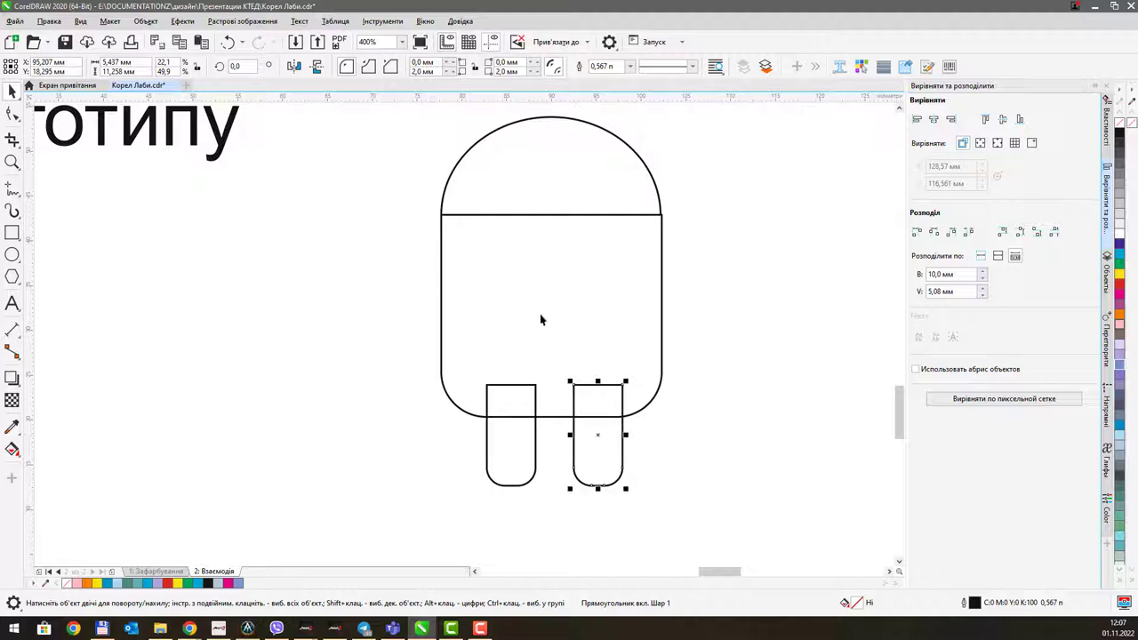
Step: Duplicate the right leg and place the copy as an arm beside the body's upper right edge
{"action": "scroll", "coordinate": [515, 311], "scroll_direction": "down", "scroll_amount": 1}
{"action": "left_click_drag", "start_coordinate": [521, 297], "coordinate": [654, 343]}
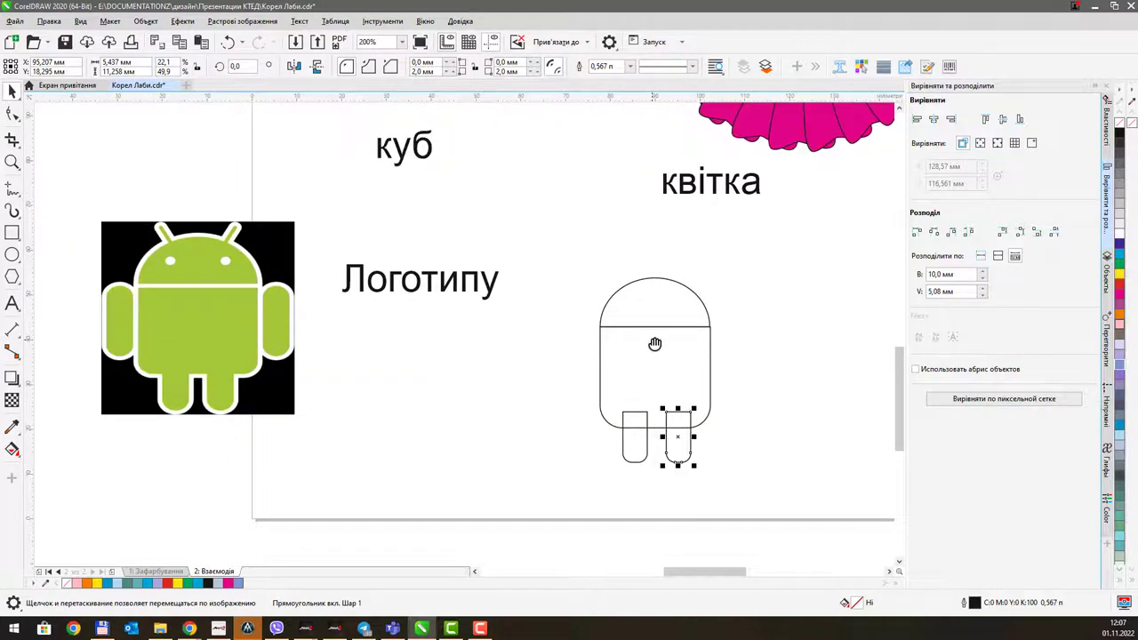
{"action": "key", "text": "ctrl+d"}
{"action": "left_click_drag", "start_coordinate": [749, 348], "coordinate": [633, 381]}
{"action": "left_click_drag", "start_coordinate": [582, 433], "coordinate": [609, 382]}
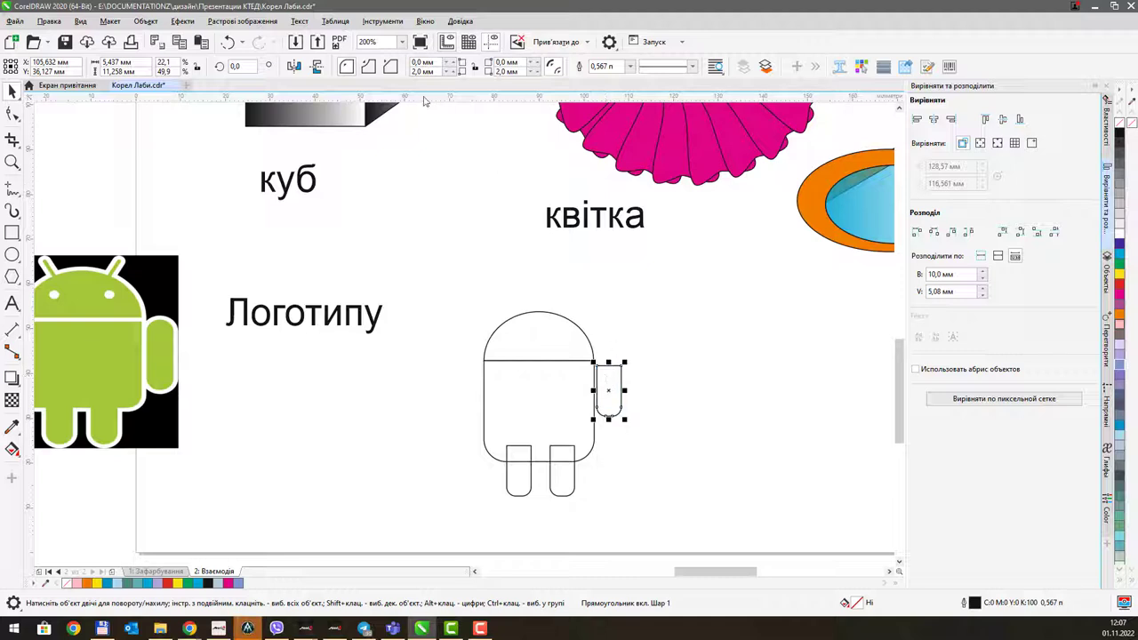
Step: Round both upper corners of the arm with a 2 mm radius
{"action": "left_click", "coordinate": [425, 62]}
{"action": "type", "text": "2"}
{"action": "left_click", "coordinate": [507, 62]}
{"action": "type", "text": "2"}
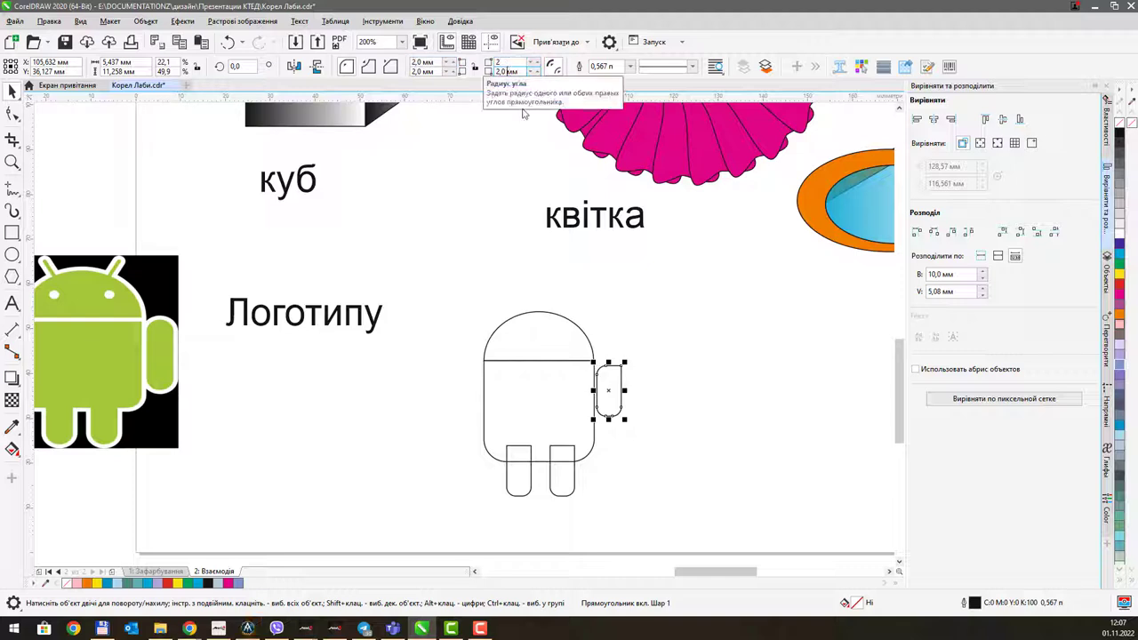
{"action": "key", "text": "Return"}
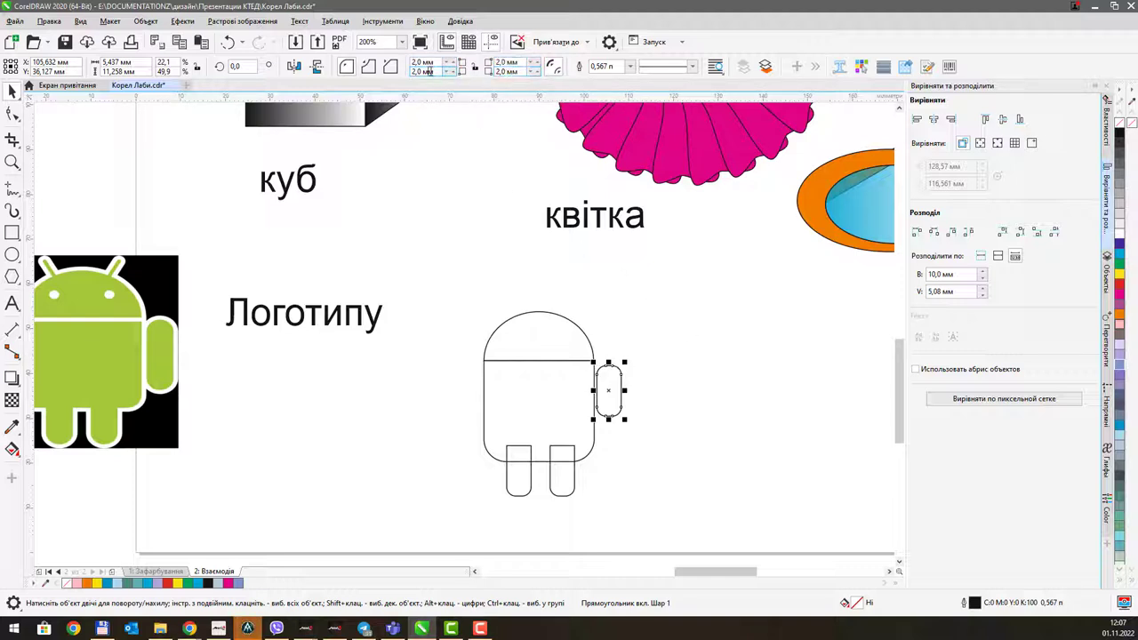
Step: Stretch the arm downward and slightly widen it to about 5.9 × 14.7 mm
{"action": "left_click_drag", "start_coordinate": [566, 350], "coordinate": [640, 381]}
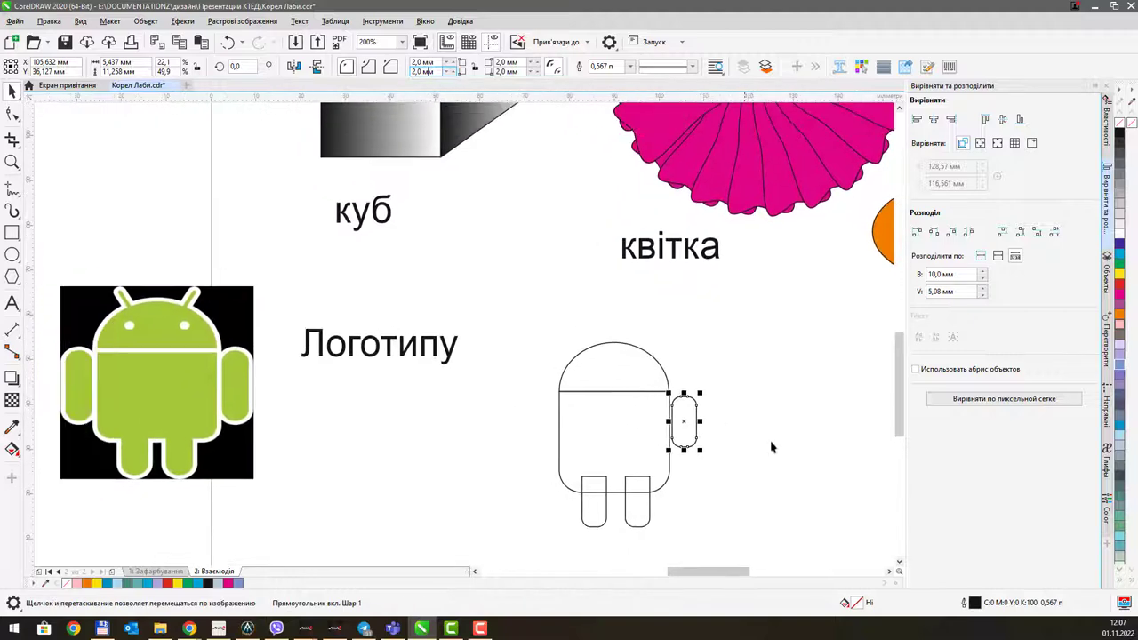
{"action": "left_click_drag", "start_coordinate": [700, 421], "coordinate": [687, 465]}
{"action": "left_click_drag", "start_coordinate": [710, 429], "coordinate": [703, 428]}
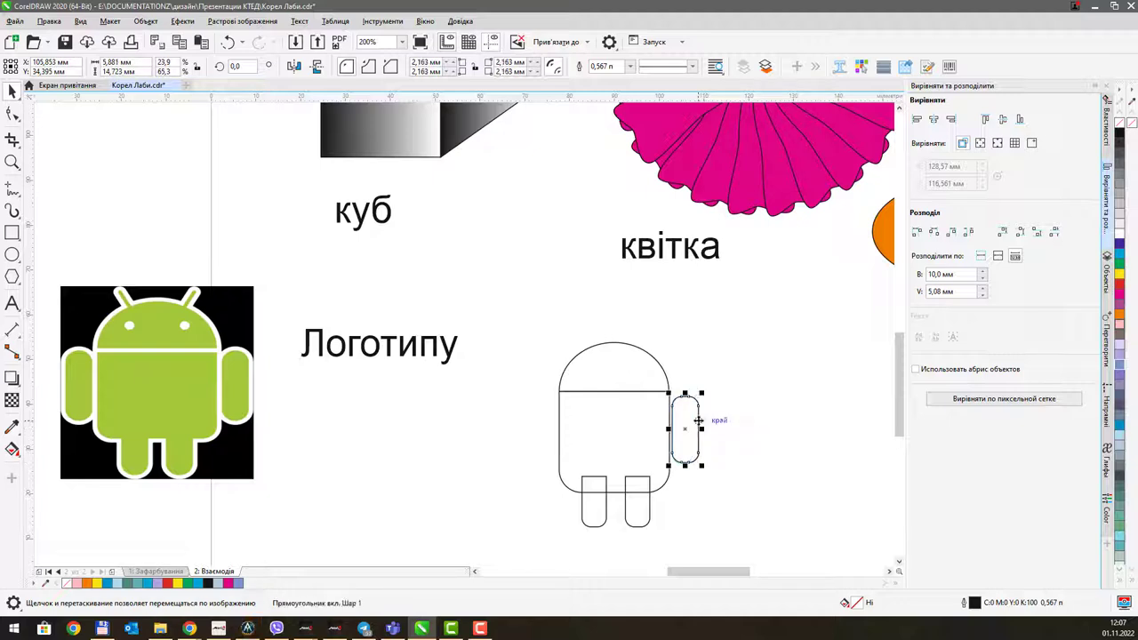
Step: Move the right arm up against the body's right edge, with its top level with the body's top edge
{"action": "scroll", "coordinate": [698, 411], "scroll_direction": "up", "scroll_amount": 2}
{"action": "mouse_move", "coordinate": [676, 415]}
{"action": "left_mouse_down"}
{"action": "mouse_move", "coordinate": [673, 429]}
{"action": "mouse_move", "coordinate": [675, 416]}
{"action": "left_mouse_up"}
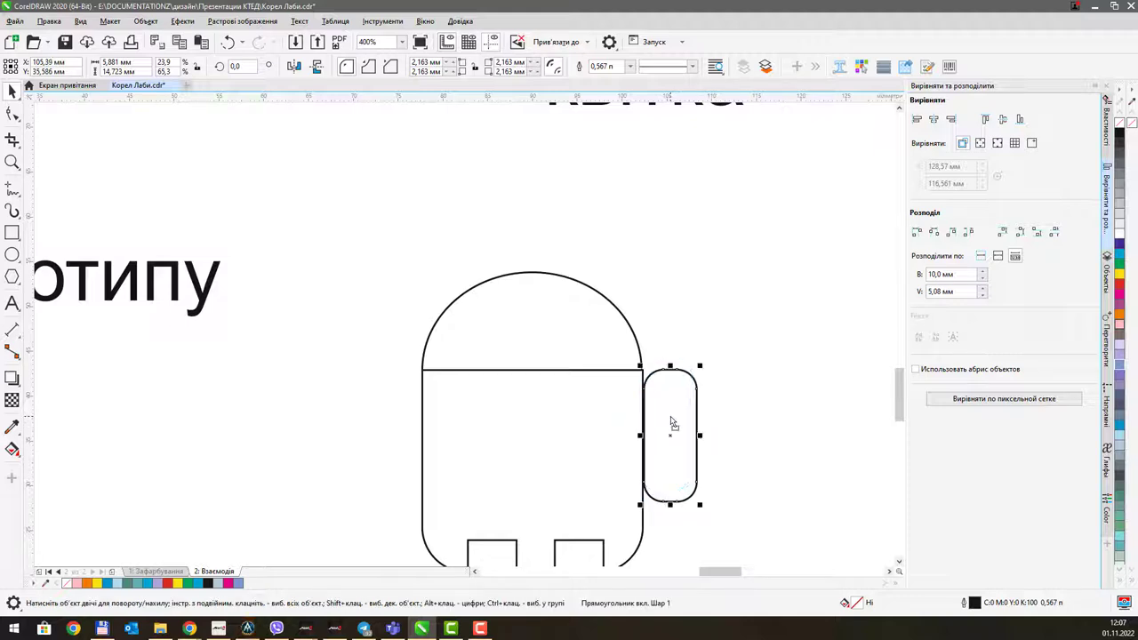
{"action": "key", "text": "ctrl+v"}
{"action": "left_click_drag", "start_coordinate": [741, 288], "coordinate": [684, 440]}
{"action": "key", "text": "ctrl+z"}
{"action": "key", "text": "ctrl+z"}
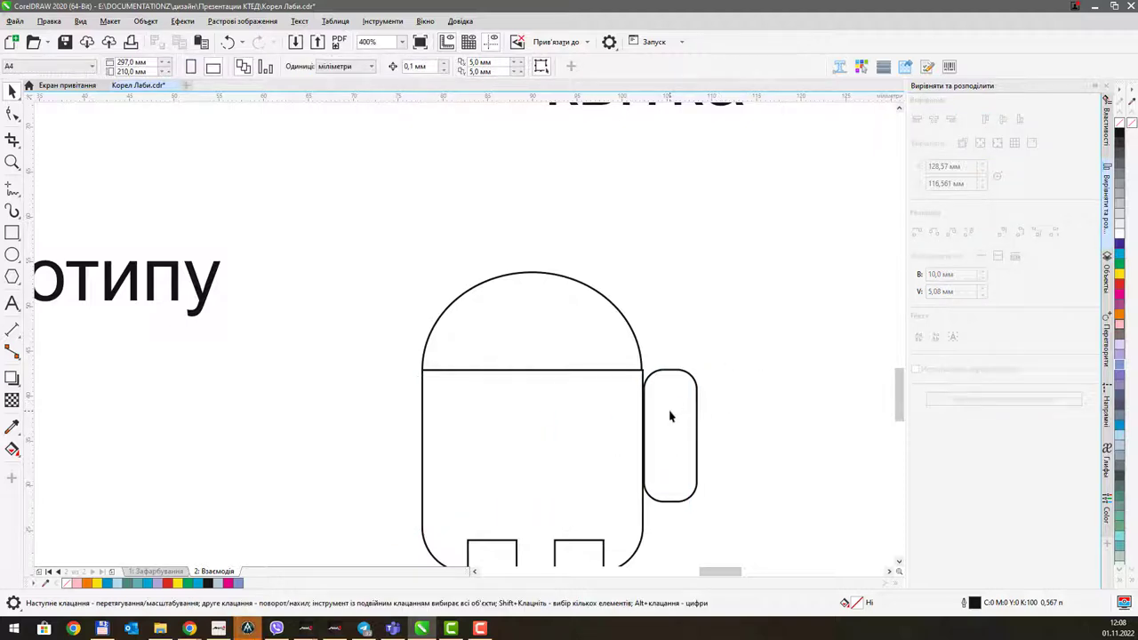
Step: Duplicate the right arm and place the copy against the body's left edge at the same height
{"action": "left_click", "coordinate": [673, 369]}
{"action": "key", "text": "ctrl+d"}
{"action": "left_click_drag", "start_coordinate": [715, 351], "coordinate": [398, 402]}
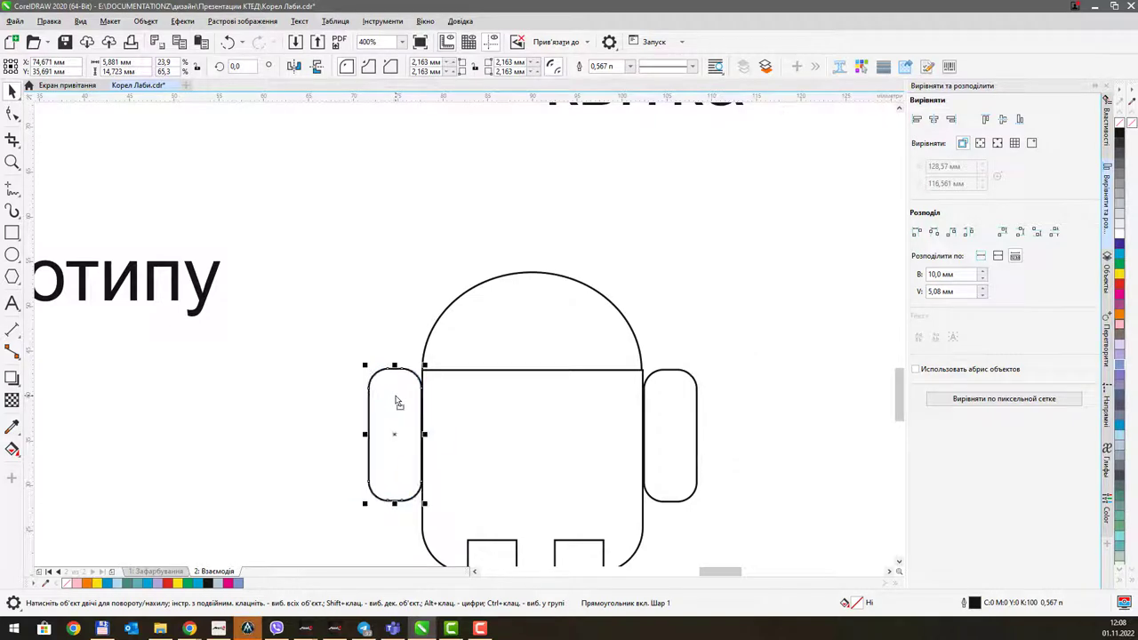
Step: Weld the body and both legs into one shape
{"action": "left_click_drag", "start_coordinate": [501, 412], "coordinate": [489, 326]}
{"action": "left_click", "coordinate": [428, 470]}
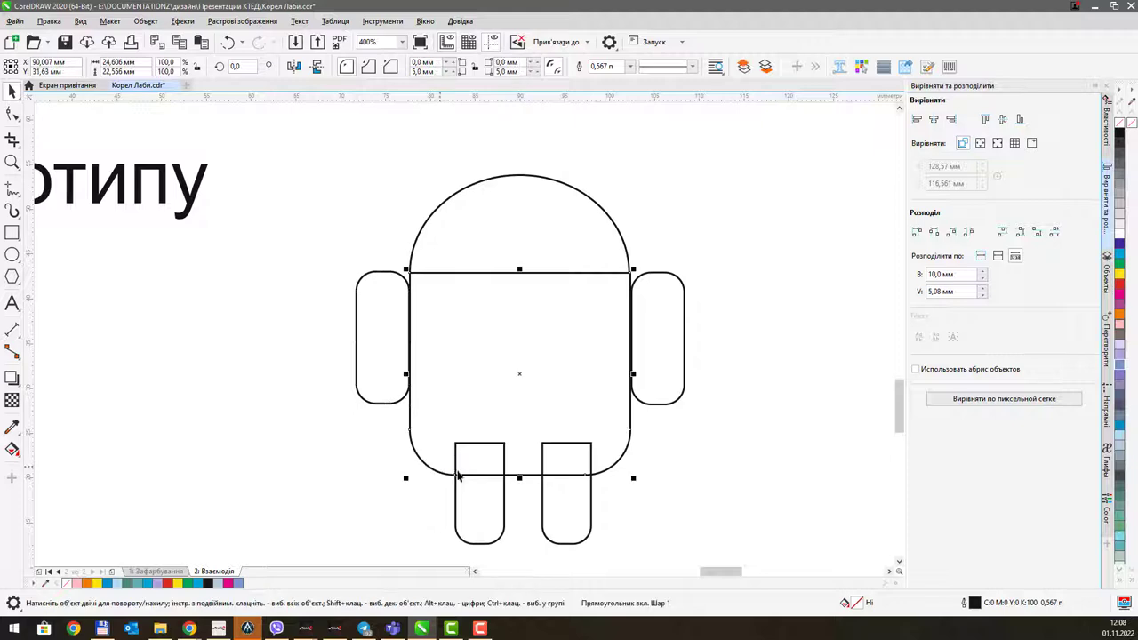
{"action": "left_click", "coordinate": [504, 495], "text": "shift"}
{"action": "left_click", "coordinate": [555, 494], "text": "shift"}
{"action": "left_click", "coordinate": [373, 67]}
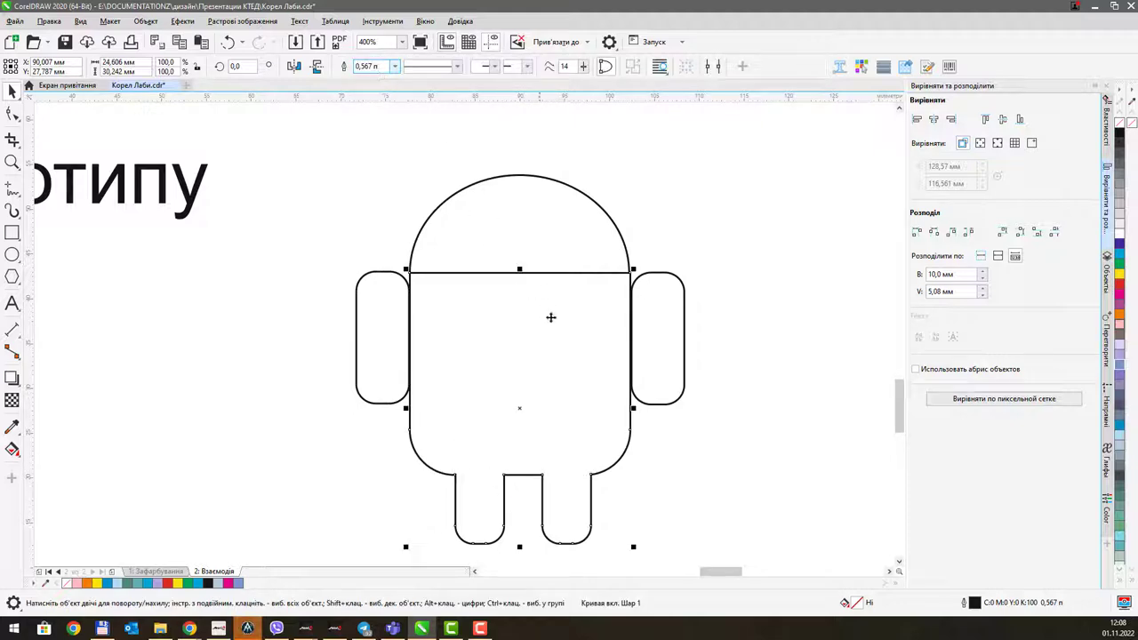
{"action": "left_click", "coordinate": [678, 248]}
Step: Move the half-ellipse head up so it stands clear above the body
{"action": "left_click_drag", "start_coordinate": [357, 269], "coordinate": [578, 308]}
{"action": "scroll", "coordinate": [507, 314], "scroll_direction": "down", "scroll_amount": 1}
{"action": "left_click_drag", "start_coordinate": [448, 295], "coordinate": [454, 353]}
{"action": "scroll", "coordinate": [585, 379], "scroll_direction": "up", "scroll_amount": 1}
{"action": "left_click_drag", "start_coordinate": [612, 404], "coordinate": [549, 383]}
{"action": "left_click", "coordinate": [596, 309]}
{"action": "left_click_drag", "start_coordinate": [595, 308], "coordinate": [590, 266]}
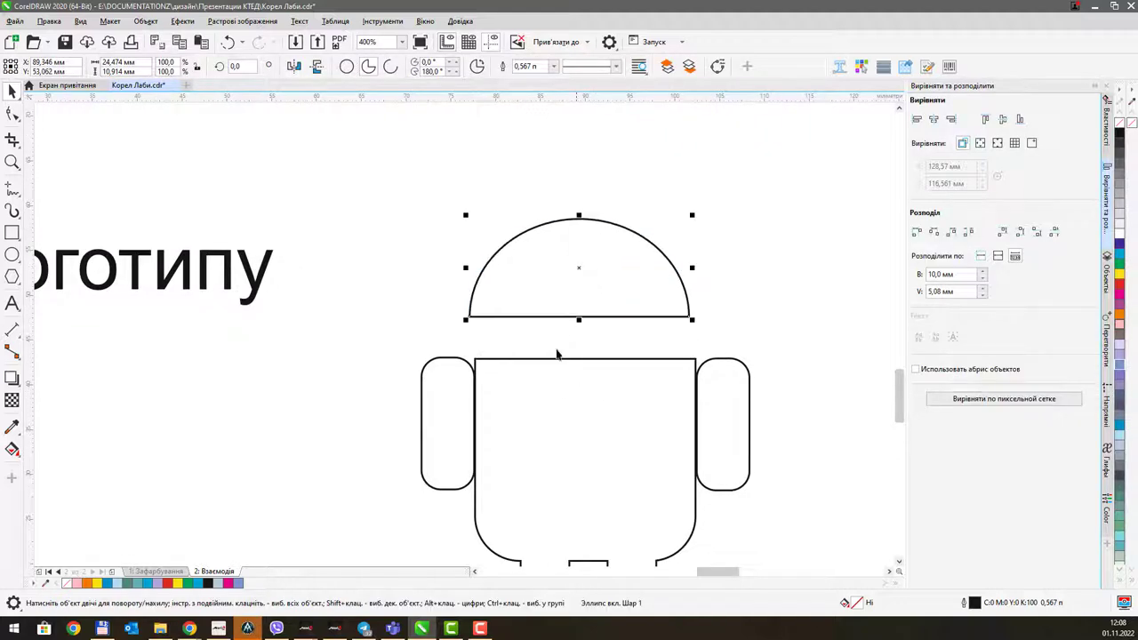
Step: Align the top edges of both arms with the top edge of the body
{"action": "left_click", "coordinate": [450, 384]}
{"action": "left_click", "coordinate": [579, 389], "text": "shift"}
{"action": "left_click", "coordinate": [711, 402], "text": "shift"}
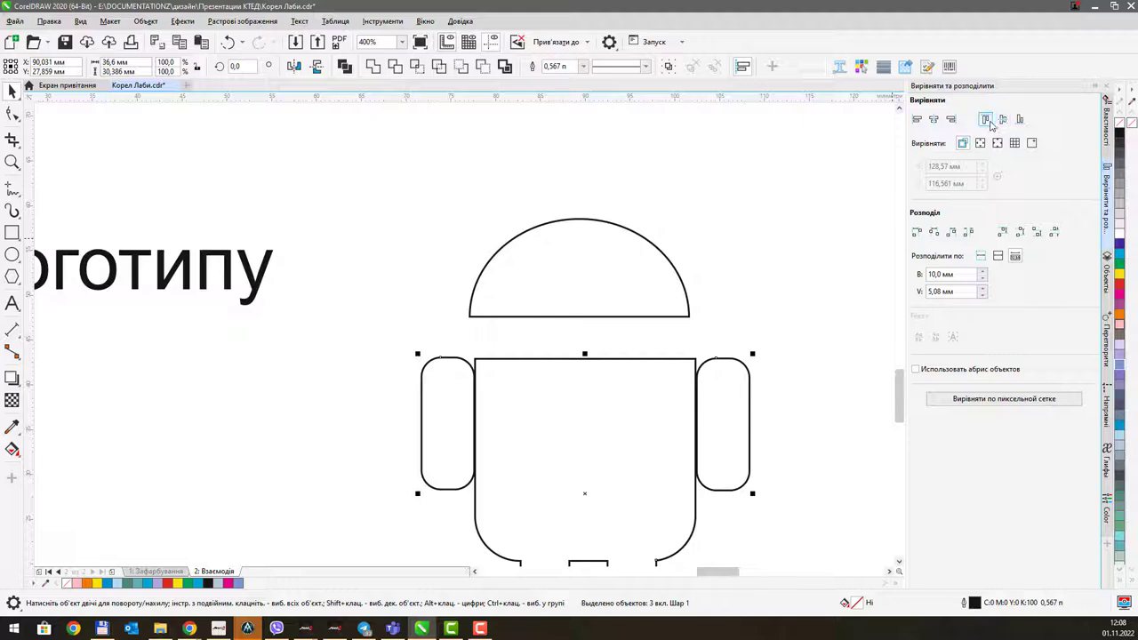
Step: Move the head back down onto the body, centred over it with a very thin gap between them
{"action": "left_click", "coordinate": [584, 272]}
{"action": "left_click_drag", "start_coordinate": [590, 282], "coordinate": [600, 309]}
{"action": "scroll", "coordinate": [667, 231], "scroll_direction": "down", "scroll_amount": 2}
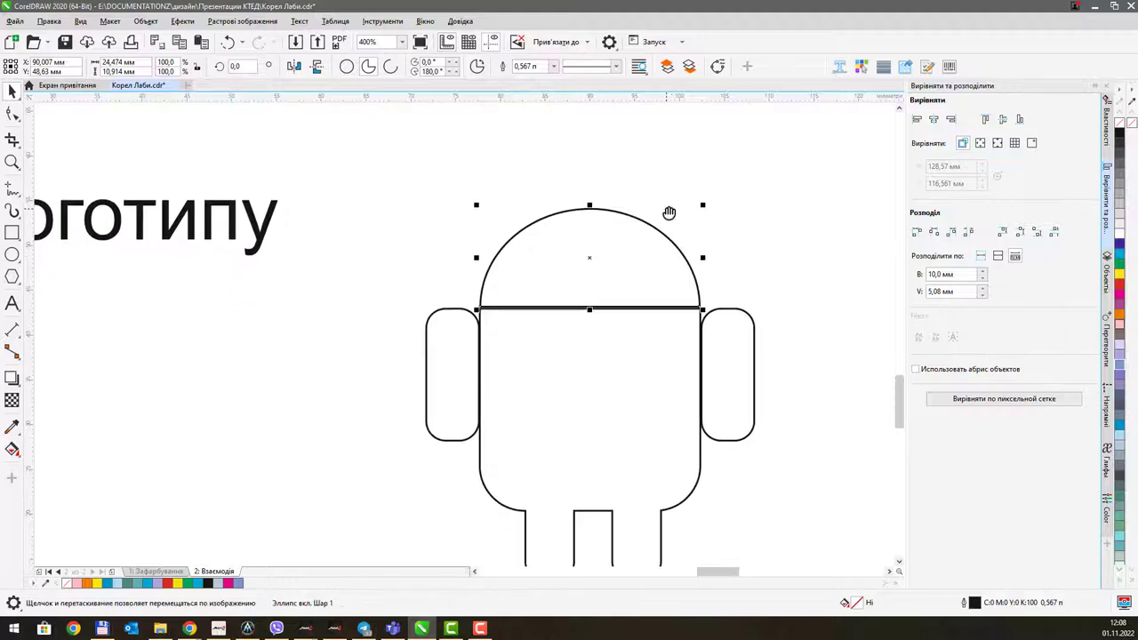
Step: Draw a narrow upright rectangle about 0.8 × 6 mm across the head's upper edge as an antenna
{"action": "left_click_drag", "start_coordinate": [663, 183], "coordinate": [528, 326]}
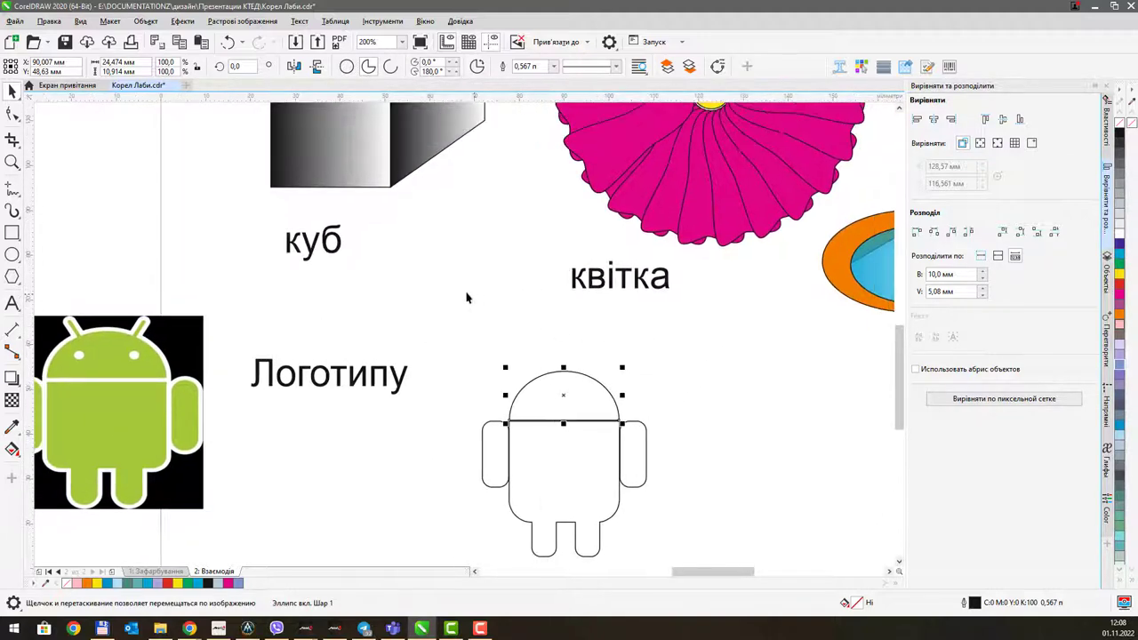
{"action": "left_click", "coordinate": [11, 233]}
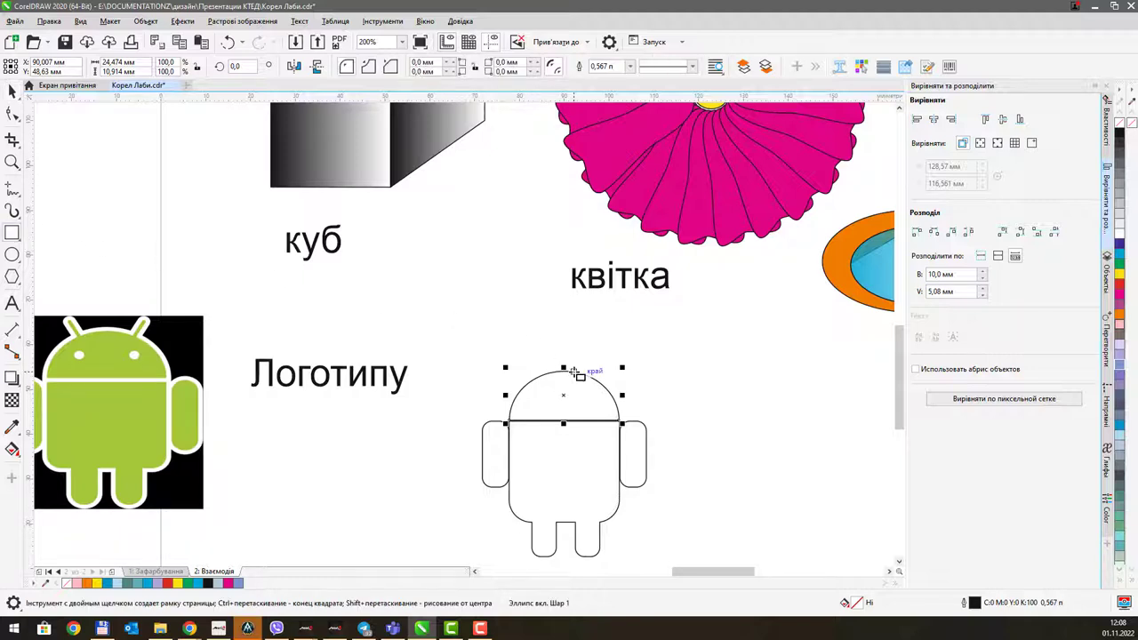
{"action": "scroll", "coordinate": [563, 368], "scroll_direction": "up", "scroll_amount": 2}
{"action": "left_click_drag", "start_coordinate": [540, 344], "coordinate": [547, 400]}
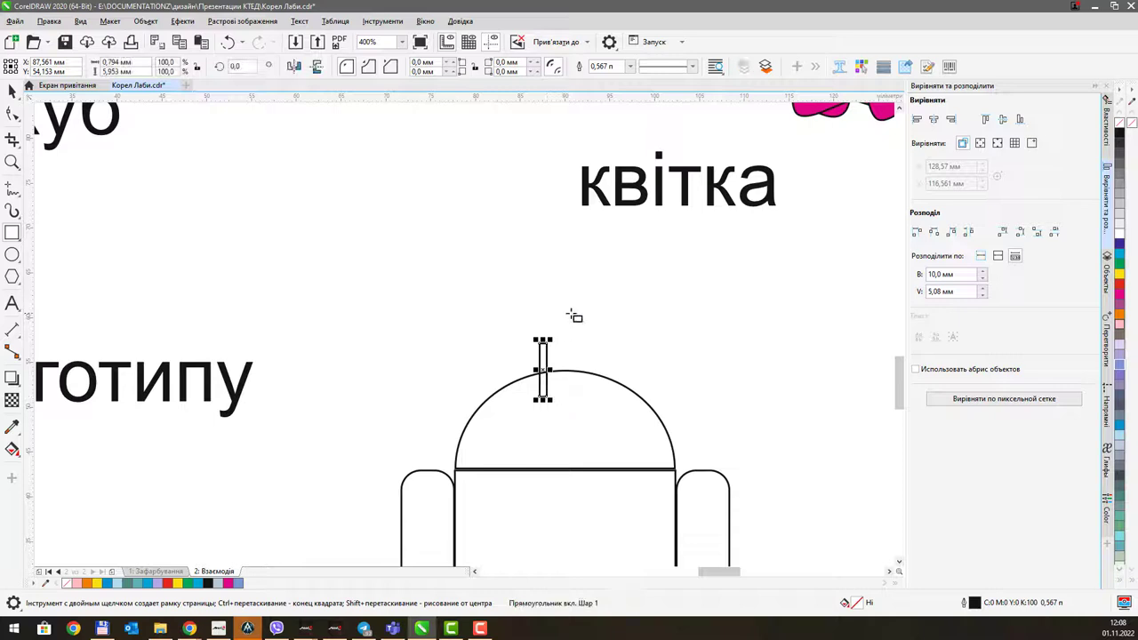
Step: Round all corners of the antenna rectangle with a radius of about 0.23 mm
{"action": "key", "text": "F10"}
{"action": "scroll", "coordinate": [560, 347], "scroll_direction": "up", "scroll_amount": 4}
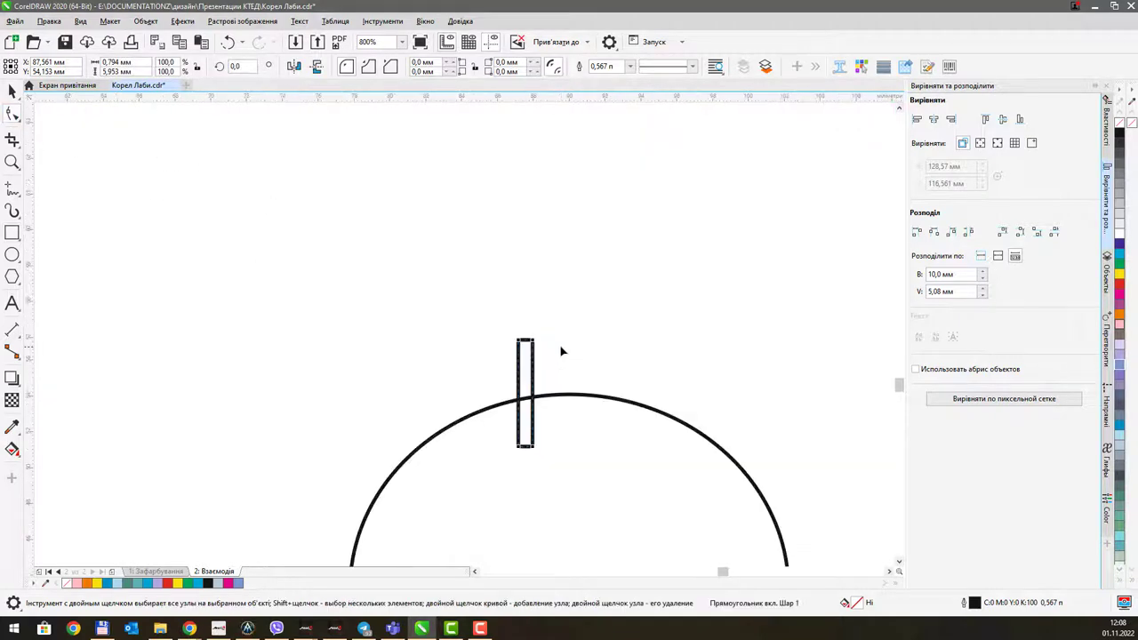
{"action": "left_click_drag", "start_coordinate": [505, 335], "coordinate": [511, 346]}
{"action": "scroll", "coordinate": [566, 305], "scroll_direction": "down", "scroll_amount": 4}
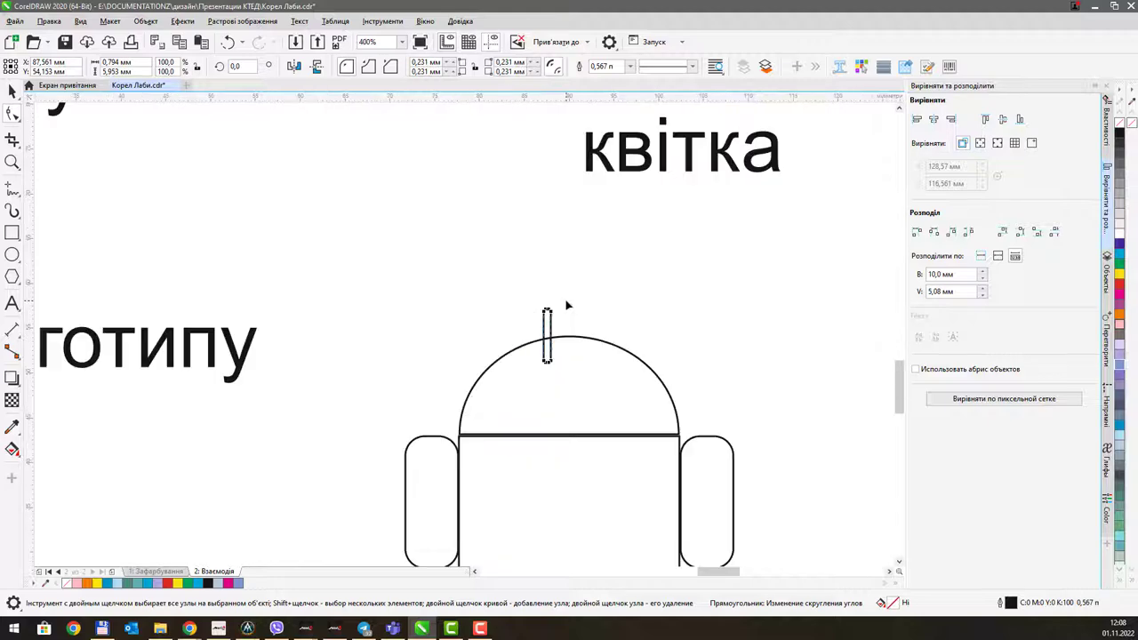
{"action": "left_click", "coordinate": [11, 91]}
Step: Rotate the antenna about 21.6° so its upper end leans outward to the left
{"action": "scroll", "coordinate": [488, 258], "scroll_direction": "down", "scroll_amount": 2}
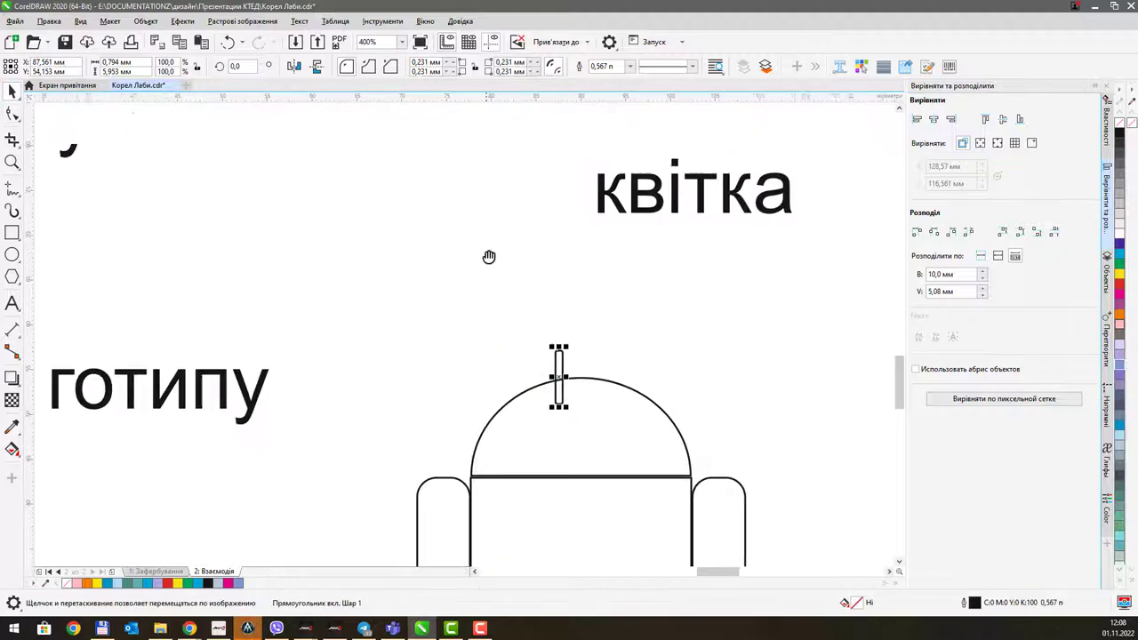
{"action": "scroll", "coordinate": [509, 391], "scroll_direction": "up", "scroll_amount": 4}
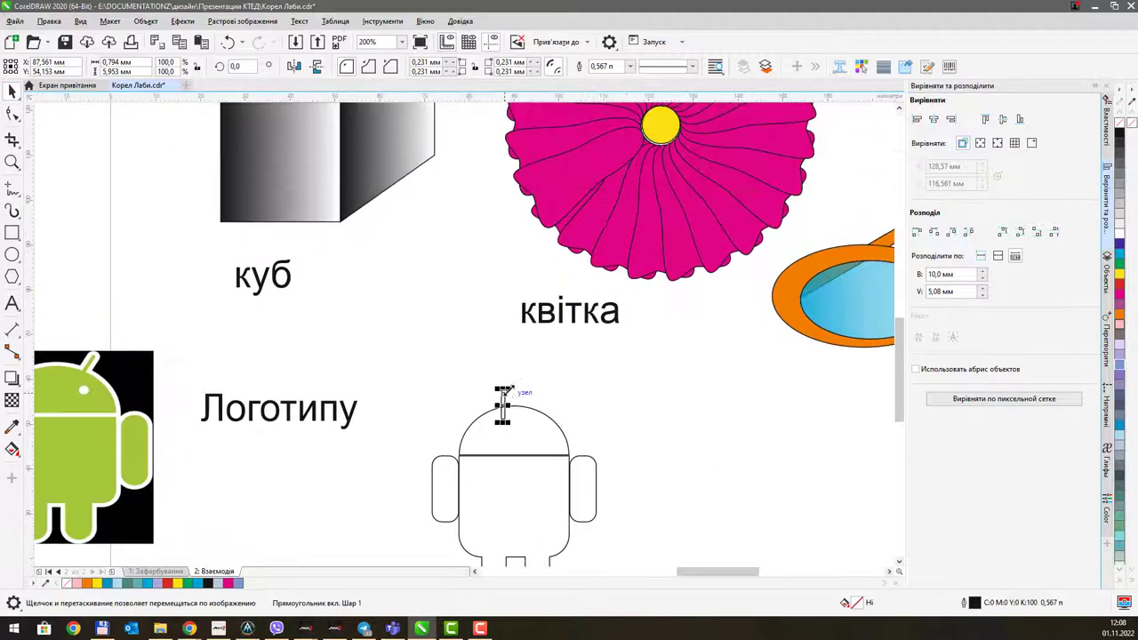
{"action": "scroll", "coordinate": [522, 431], "scroll_direction": "down", "scroll_amount": 3}
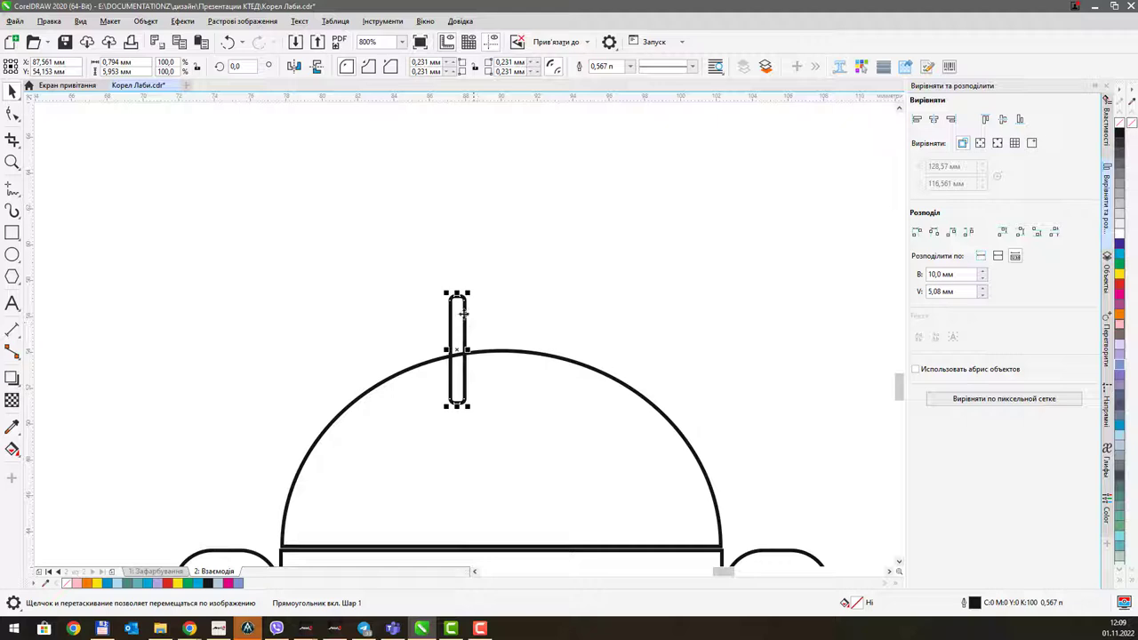
{"action": "left_click", "coordinate": [456, 311]}
{"action": "left_click_drag", "start_coordinate": [467, 291], "coordinate": [445, 275]}
{"action": "key", "text": "F10"}
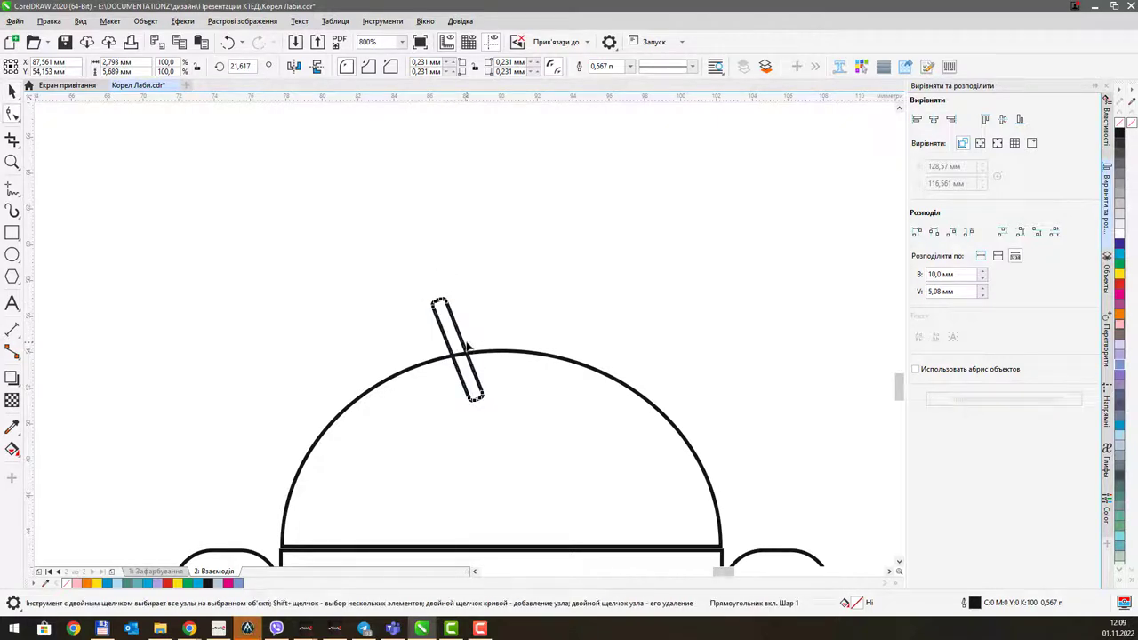
Step: Move the tilted antenna onto the left part of the head's curved edge so it protrudes slightly
{"action": "key", "text": "space"}
{"action": "left_click_drag", "start_coordinate": [456, 329], "coordinate": [381, 359]}
{"action": "scroll", "coordinate": [455, 343], "scroll_direction": "down", "scroll_amount": 2}
{"action": "scroll", "coordinate": [455, 343], "scroll_direction": "down", "scroll_amount": 1}
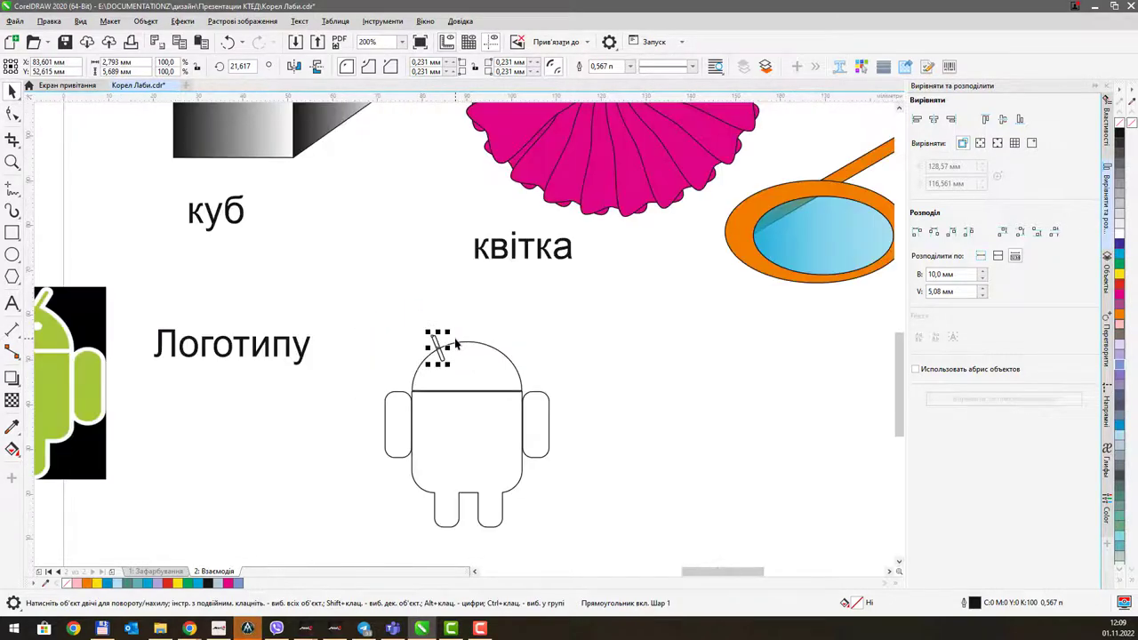
{"action": "left_click_drag", "start_coordinate": [483, 317], "coordinate": [541, 394]}
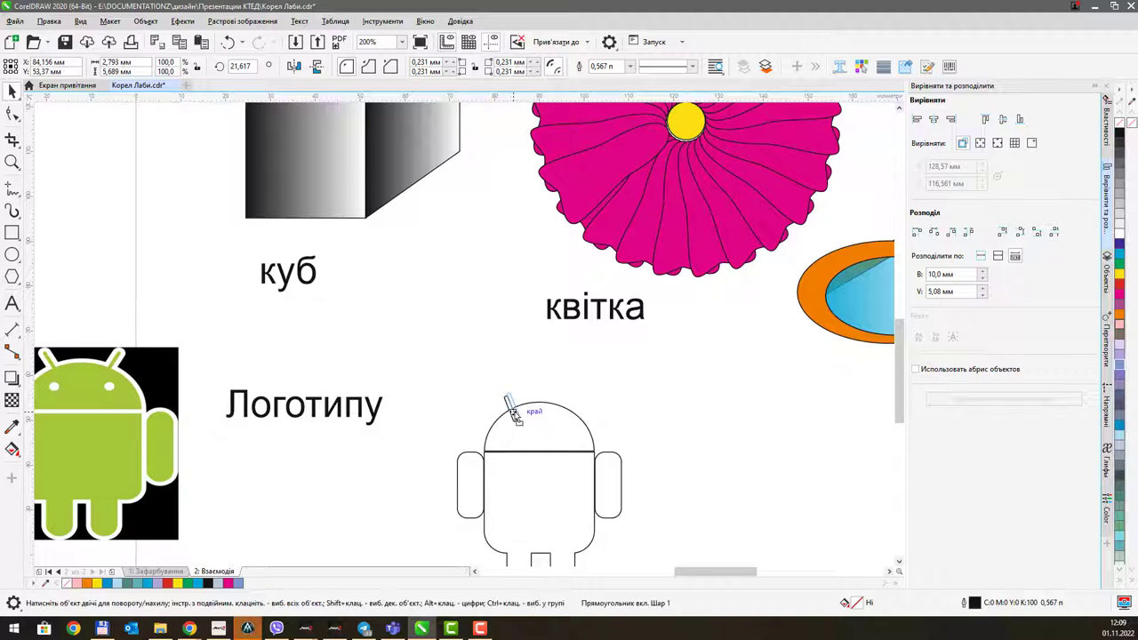
{"action": "left_click", "coordinate": [567, 388]}
Step: Duplicate the antenna and mirror the copy horizontally
{"action": "scroll", "coordinate": [567, 387], "scroll_direction": "up", "scroll_amount": 1}
{"action": "left_click_drag", "start_coordinate": [561, 366], "coordinate": [512, 311]}
{"action": "key", "text": "ctrl+d"}
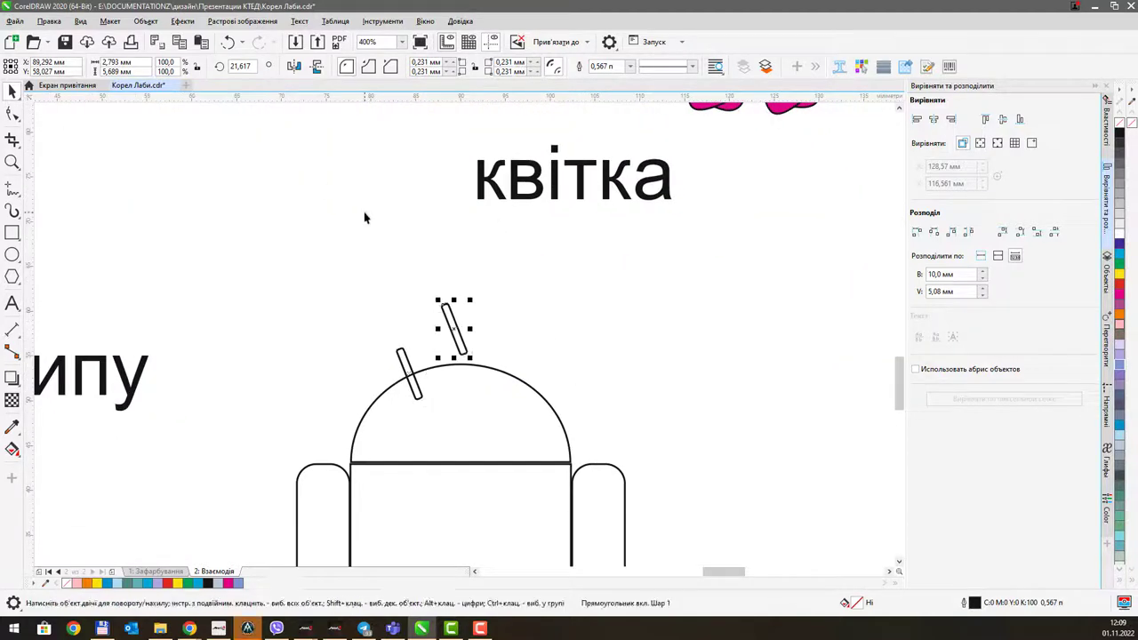
{"action": "left_click", "coordinate": [293, 67]}
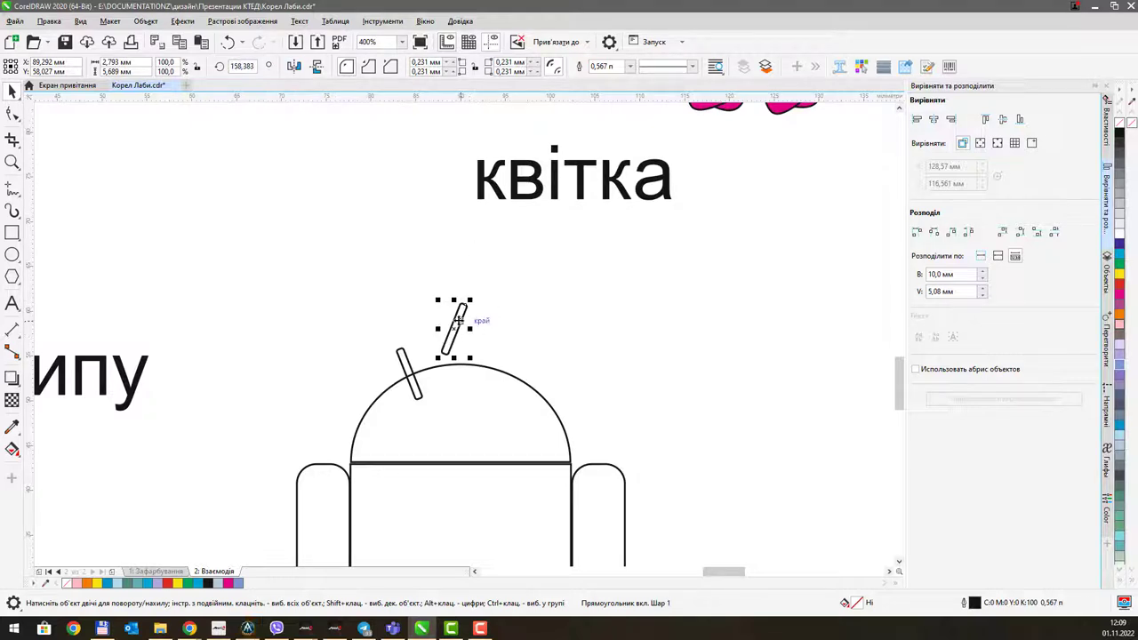
Step: Align the top edges of both antennas and move the pair down onto the top of the head
{"action": "left_click", "coordinate": [406, 365]}
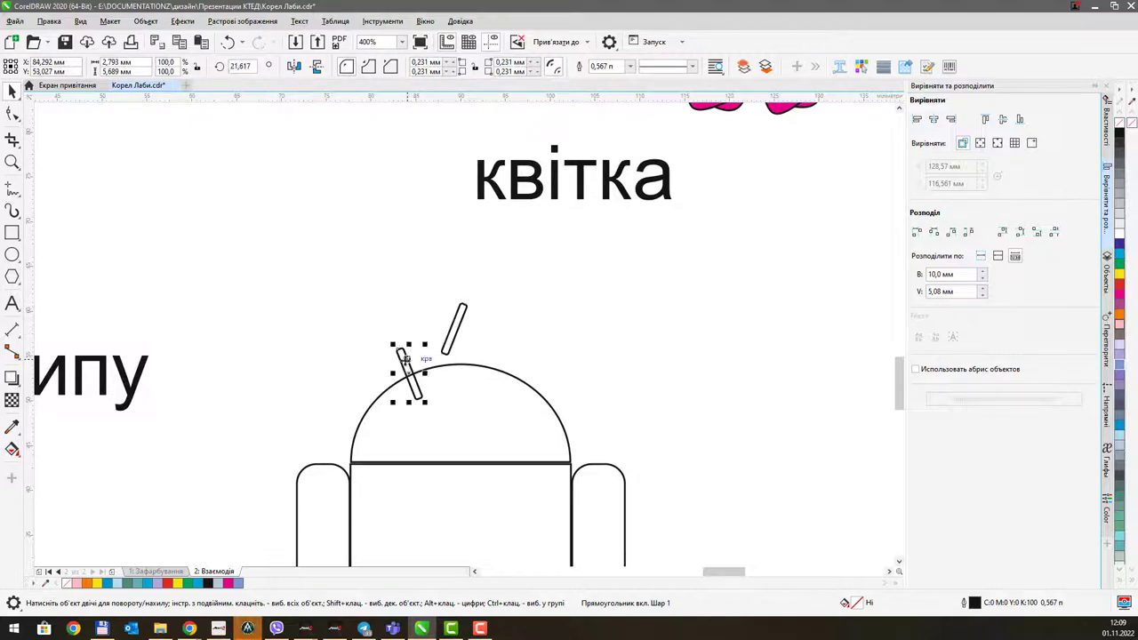
{"action": "left_click", "coordinate": [459, 329], "text": "shift"}
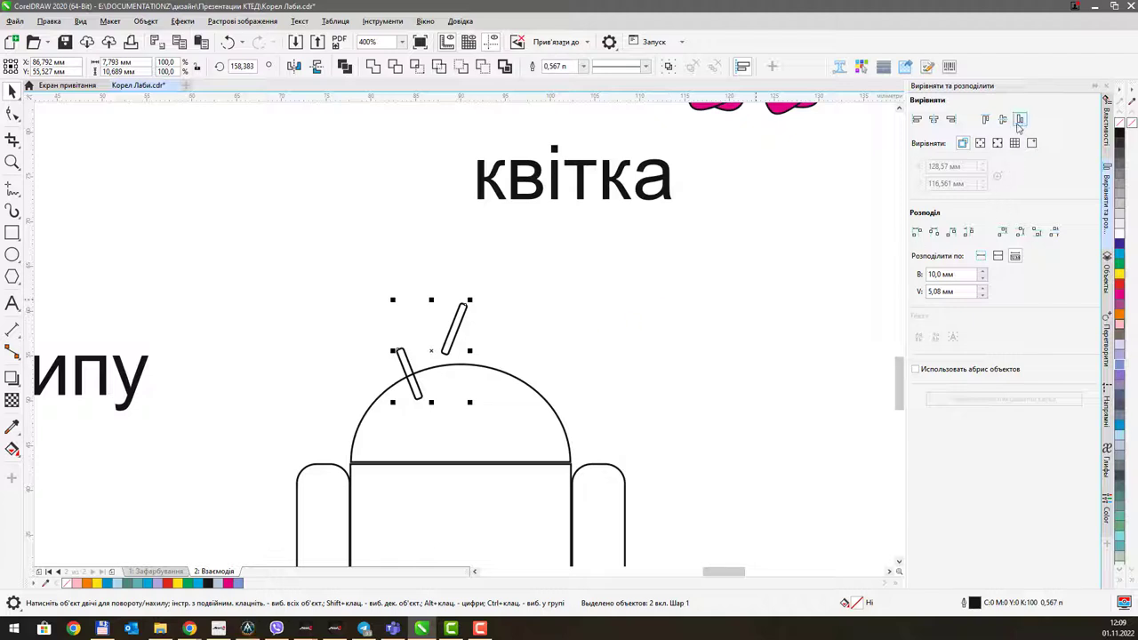
{"action": "left_click", "coordinate": [986, 119]}
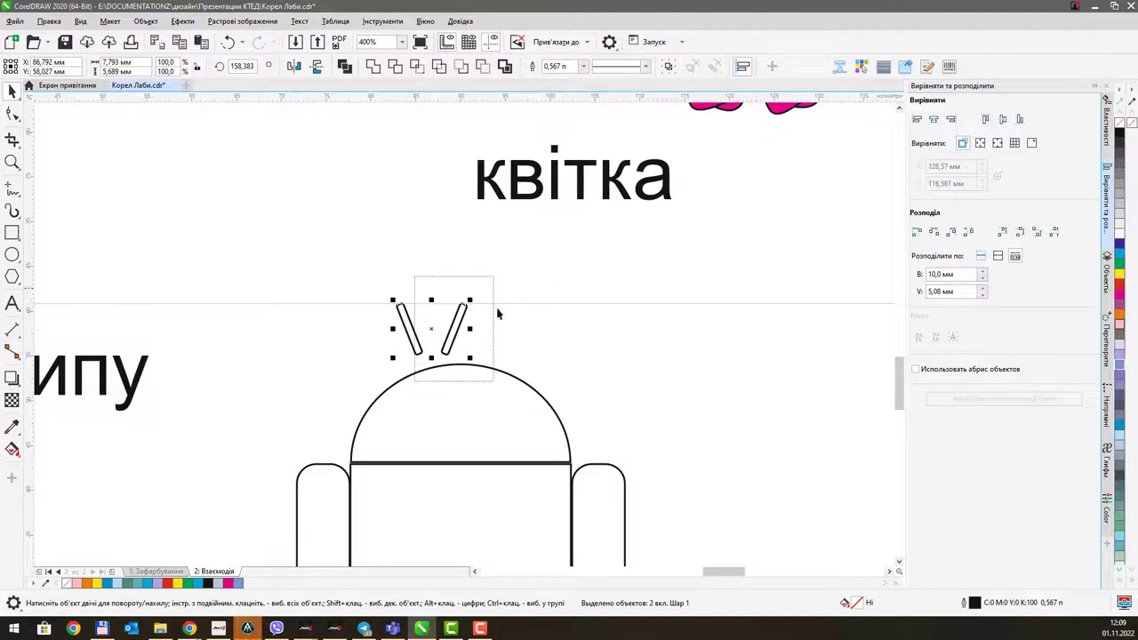
{"action": "left_click_drag", "start_coordinate": [455, 331], "coordinate": [480, 378]}
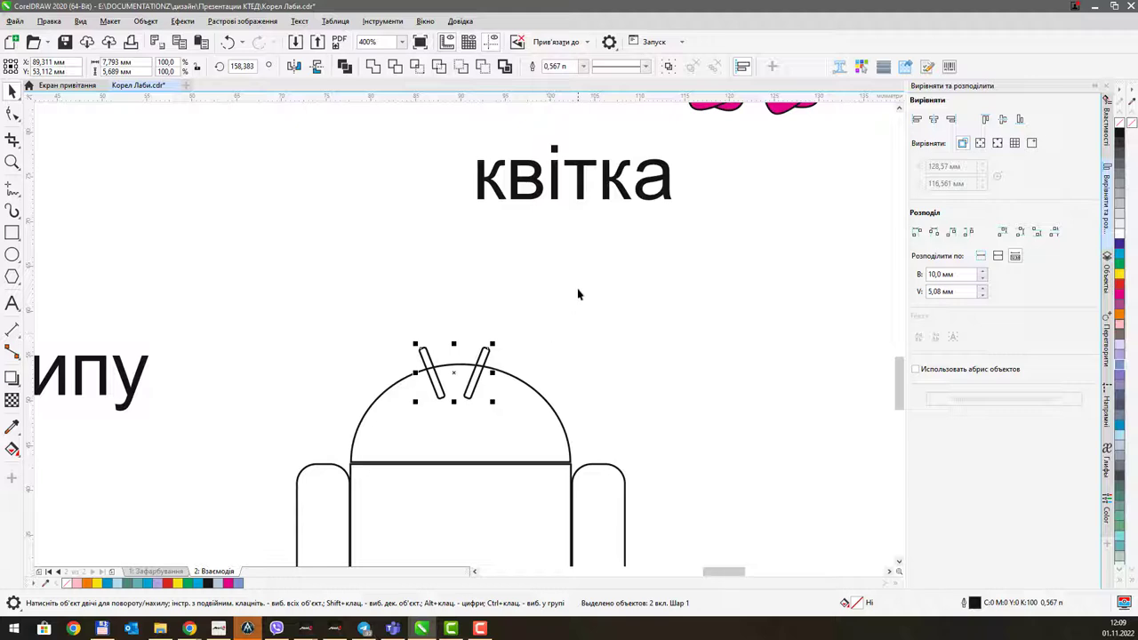
Step: Spread the antennas apart, placing one on each side of the head's curved edge
{"action": "left_click", "coordinate": [542, 409]}
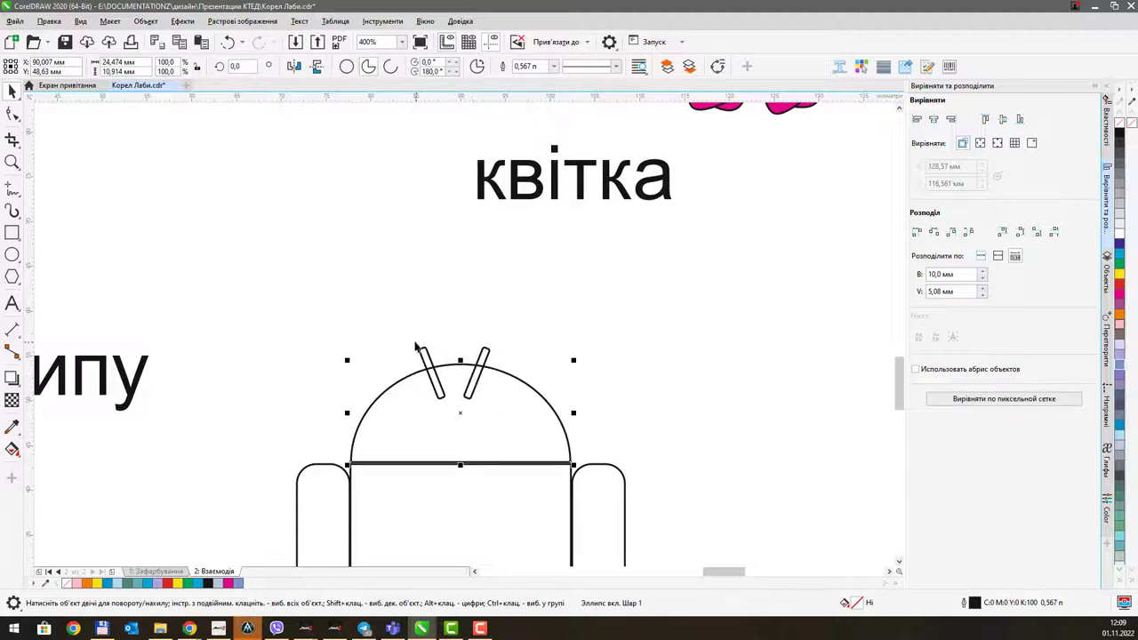
{"action": "left_click", "coordinate": [439, 368]}
{"action": "left_click", "coordinate": [437, 380]}
{"action": "left_click_drag", "start_coordinate": [436, 379], "coordinate": [410, 387]}
{"action": "left_click", "coordinate": [479, 384]}
{"action": "left_click_drag", "start_coordinate": [478, 384], "coordinate": [505, 389]}
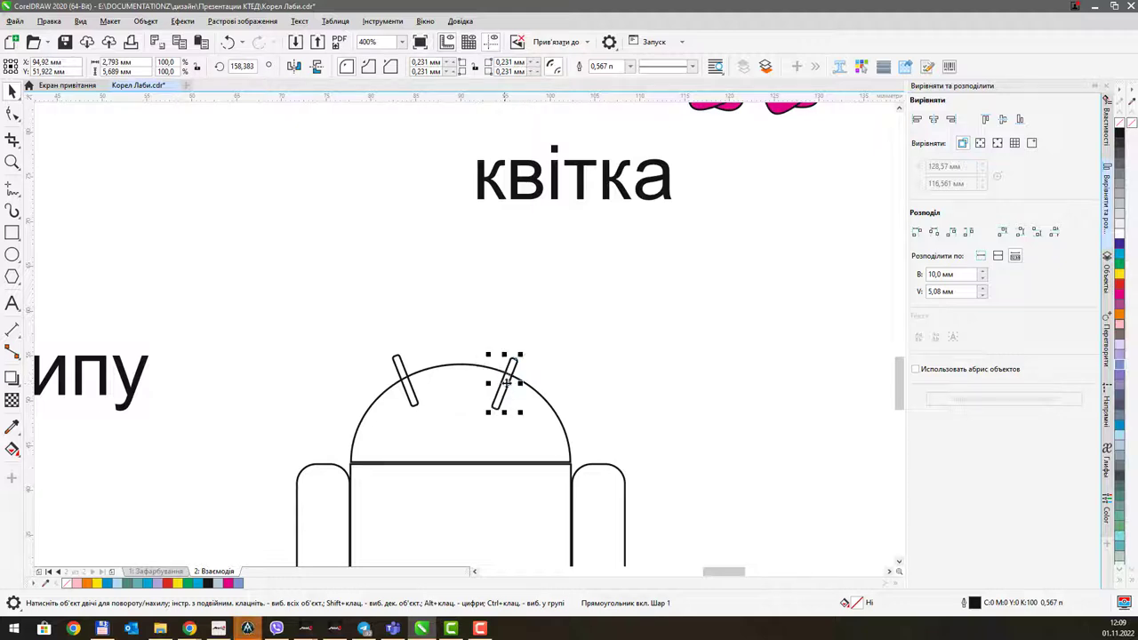
{"action": "left_click", "coordinate": [562, 359]}
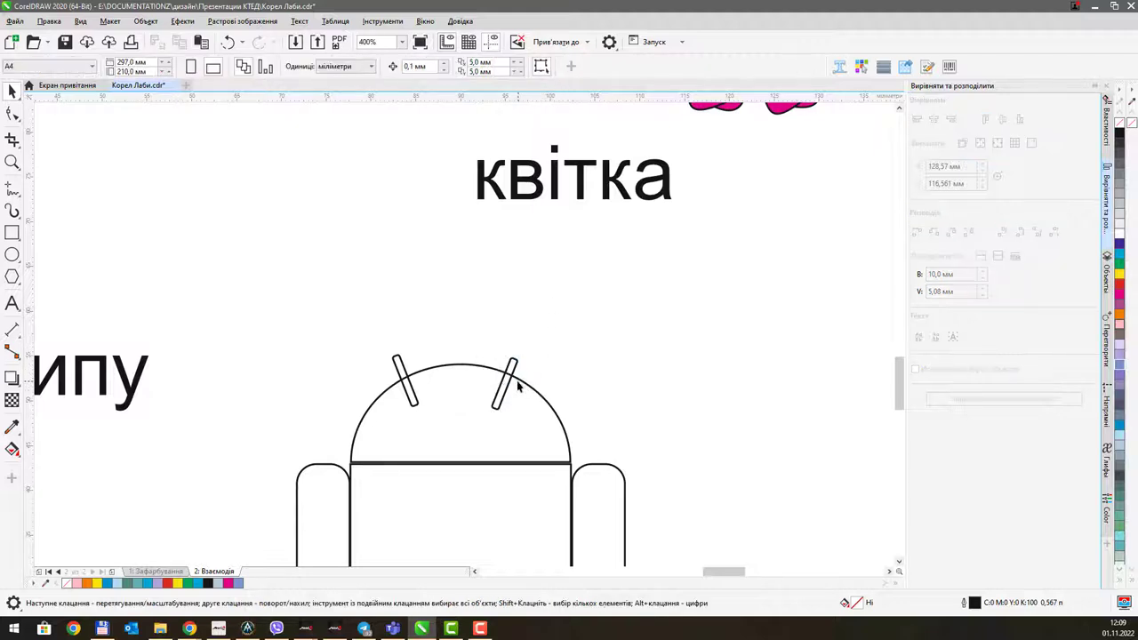
Step: Weld the head and both antennas into one shape
{"action": "left_click_drag", "start_coordinate": [554, 327], "coordinate": [531, 373]}
{"action": "scroll", "coordinate": [568, 258], "scroll_direction": "down", "scroll_amount": 1}
{"action": "scroll", "coordinate": [502, 378], "scroll_direction": "up", "scroll_amount": 1}
{"action": "left_click", "coordinate": [503, 381]}
{"action": "left_click", "coordinate": [501, 368], "text": "shift"}
{"action": "left_click", "coordinate": [386, 364], "text": "shift"}
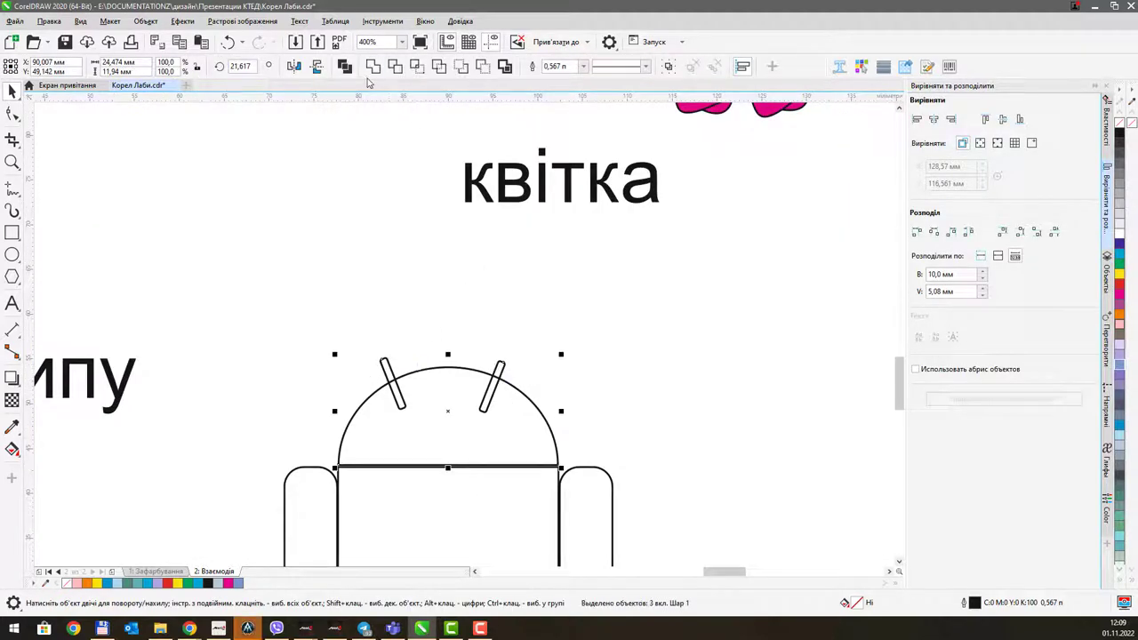
{"action": "left_click", "coordinate": [503, 322]}
Step: Fill all parts of the robot with green C73 M0 Y87 K0
{"action": "scroll", "coordinate": [530, 359], "scroll_direction": "down", "scroll_amount": 2}
{"action": "left_click_drag", "start_coordinate": [530, 359], "coordinate": [636, 301]}
{"action": "left_click", "coordinate": [590, 342]}
{"action": "left_click_drag", "start_coordinate": [488, 272], "coordinate": [716, 505]}
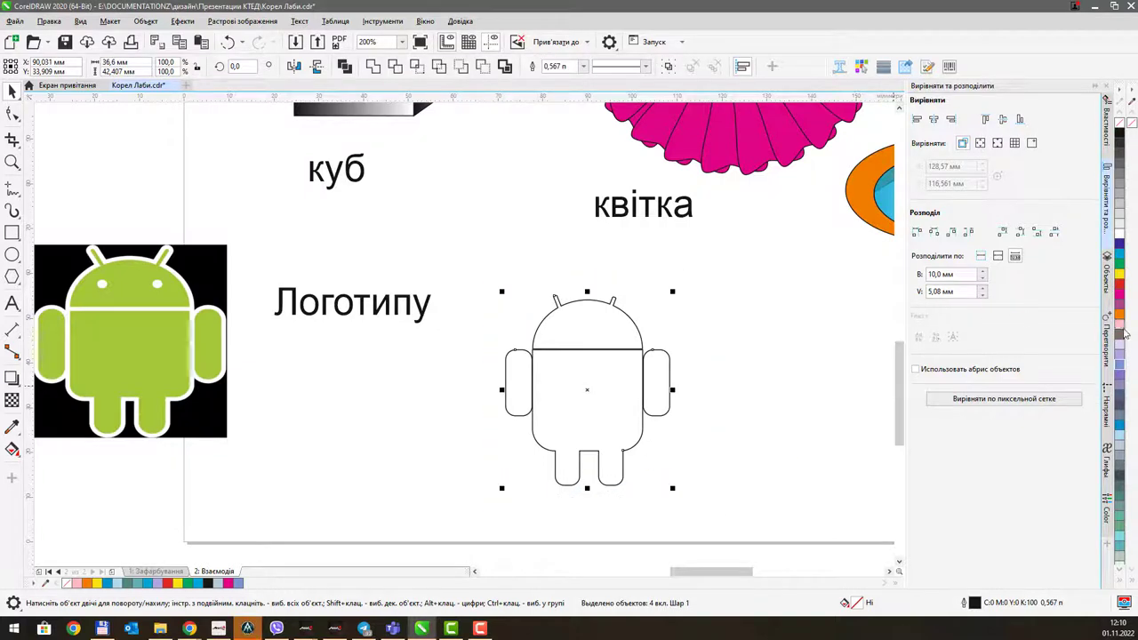
{"action": "left_click_drag", "start_coordinate": [1119, 269], "coordinate": [1075, 292]}
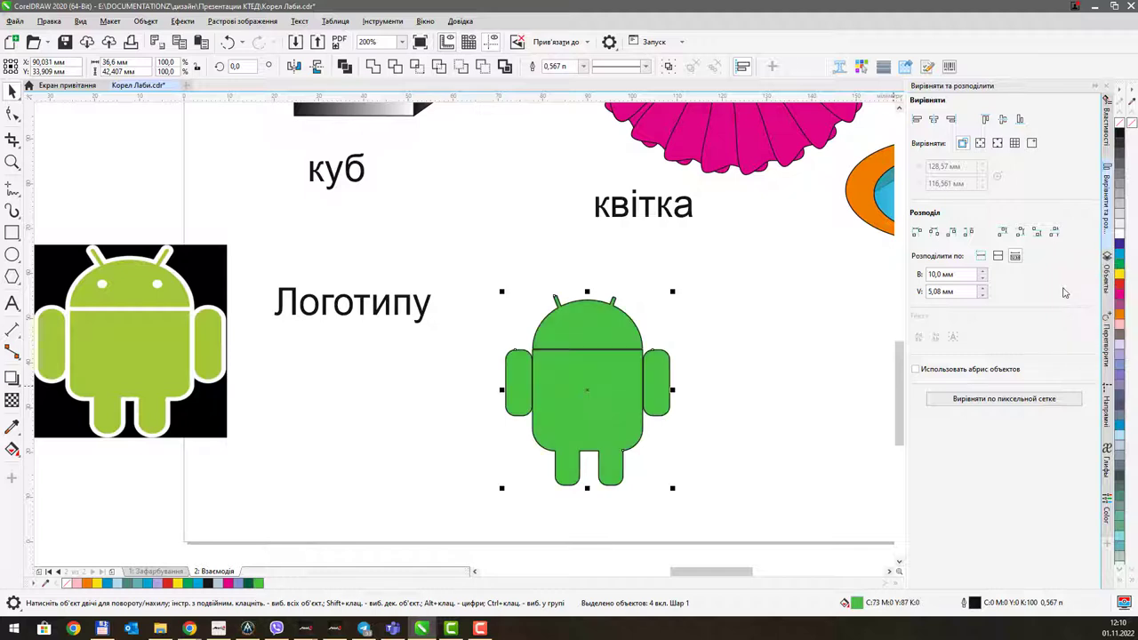
{"action": "left_click", "coordinate": [778, 282]}
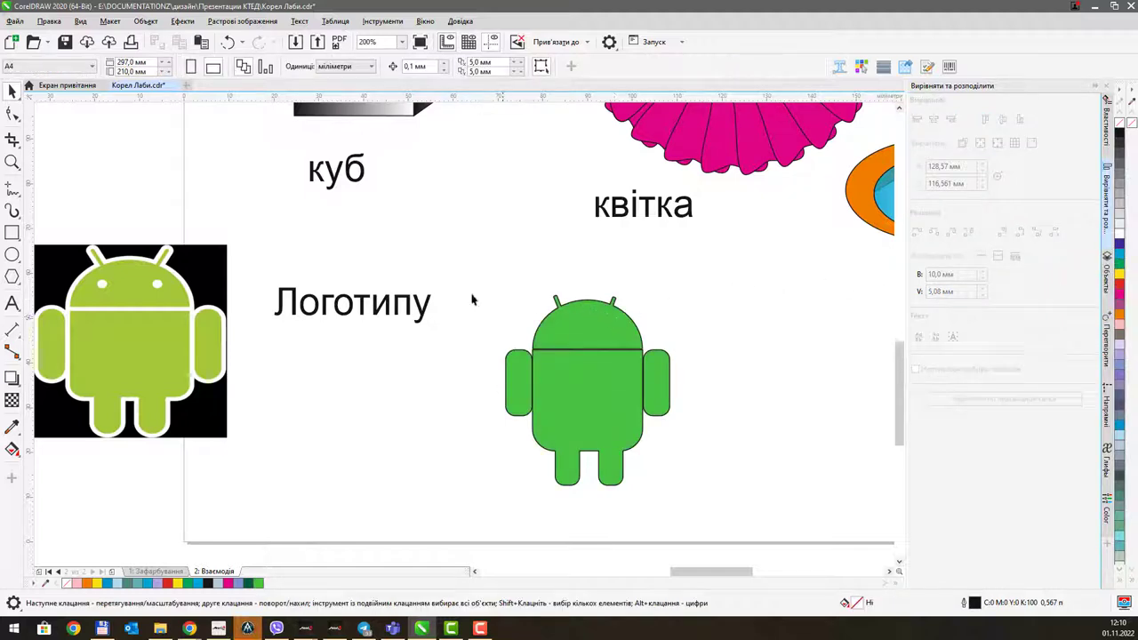
Step: Draw an ellipse about 2.5 × 2.2 mm on the left side of the head as an eye and remove its outline
{"action": "left_click", "coordinate": [11, 254]}
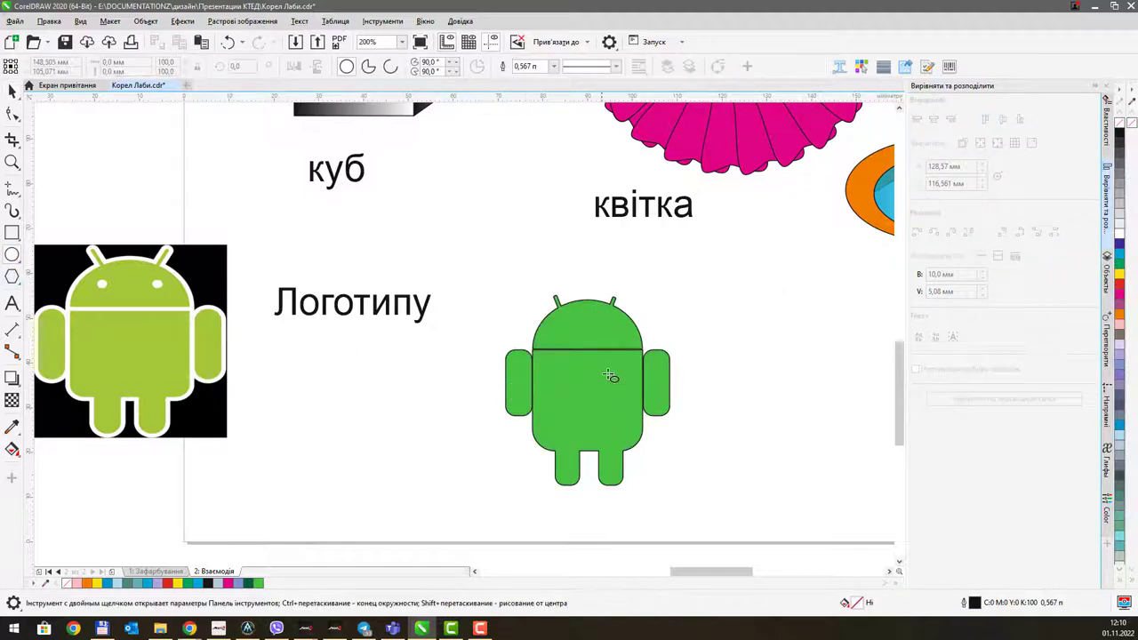
{"action": "left_click_drag", "start_coordinate": [564, 318], "coordinate": [575, 329]}
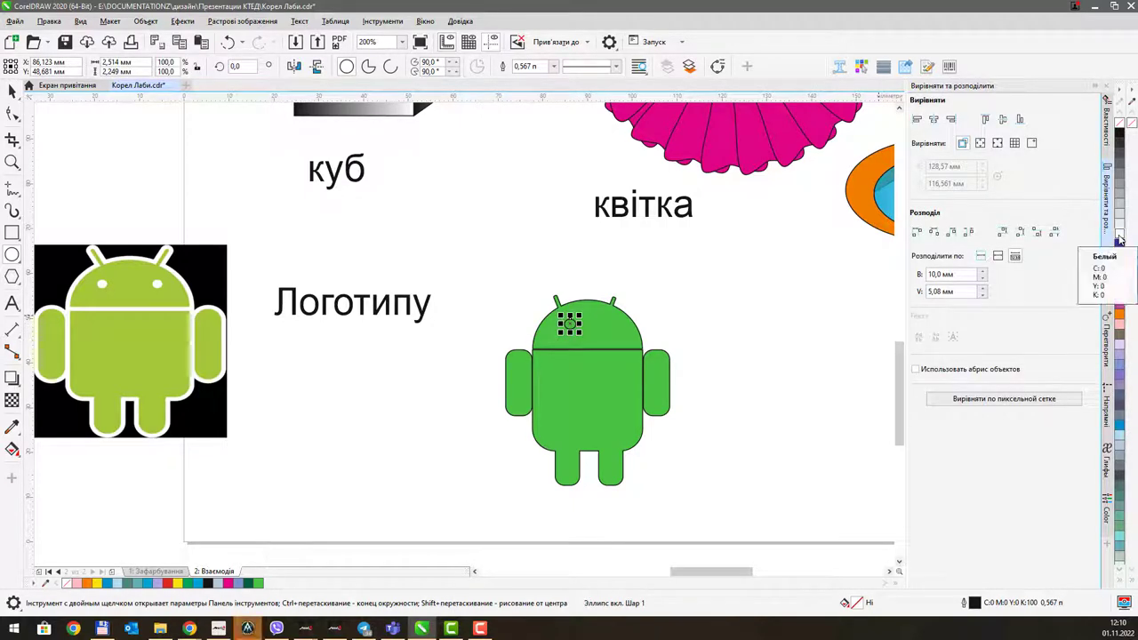
{"action": "right_click", "coordinate": [1121, 123]}
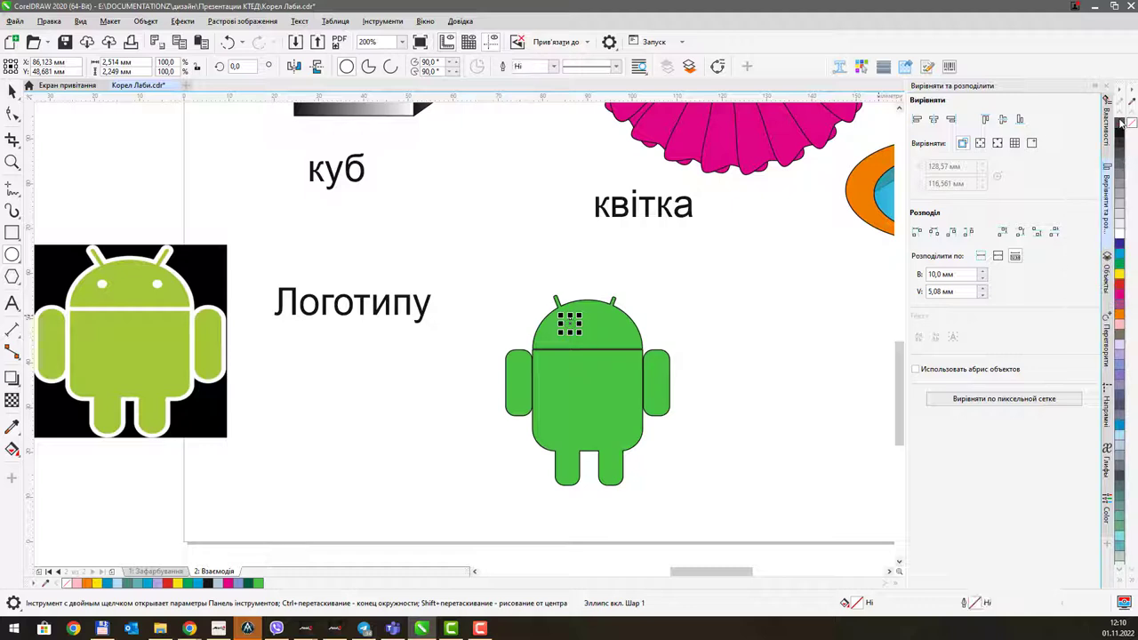
Step: Fill the eye with white (C0 M0 Y0 K0) and place a duplicate of it on the other side of the head
{"action": "left_click", "coordinate": [1120, 235]}
{"action": "scroll", "coordinate": [576, 329], "scroll_direction": "up", "scroll_amount": 1}
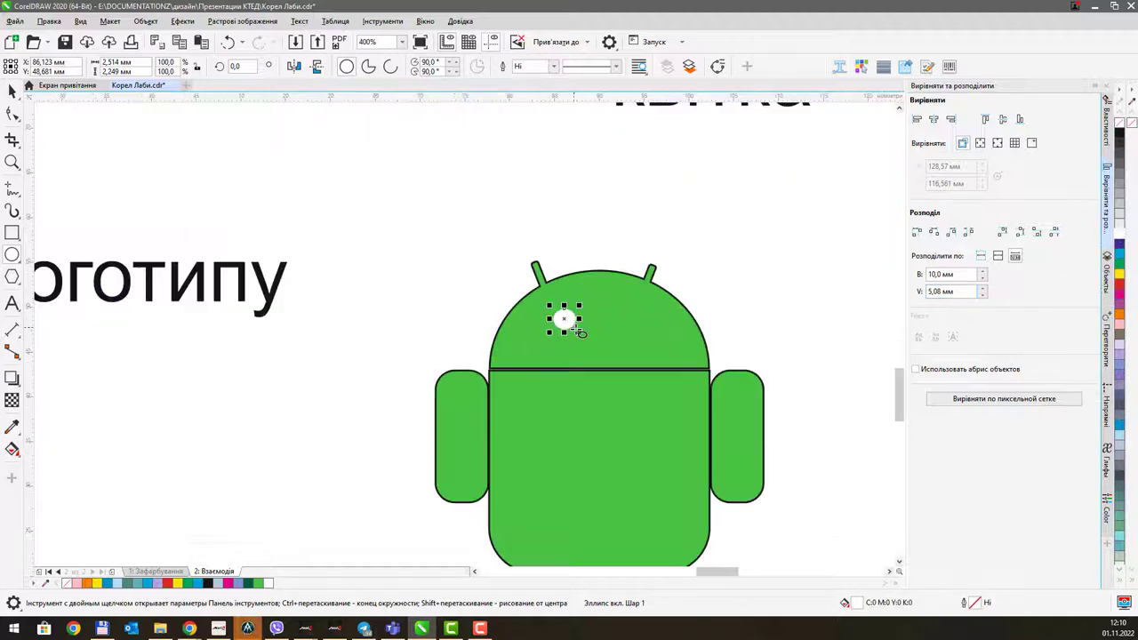
{"action": "key", "text": "ctrl+d"}
{"action": "key", "text": "space"}
{"action": "key", "text": "Escape"}
{"action": "left_click_drag", "start_coordinate": [650, 325], "coordinate": [634, 318]}
{"action": "left_click", "coordinate": [731, 304]}
{"action": "scroll", "coordinate": [732, 304], "scroll_direction": "down", "scroll_amount": 1}
{"action": "left_click_drag", "start_coordinate": [731, 303], "coordinate": [661, 318]}
Step: Give all parts of the robot, including the eyes, an orange C0 M60 Y100 K0 outline 1.5 pt wide
{"action": "left_click_drag", "start_coordinate": [539, 383], "coordinate": [749, 511]}
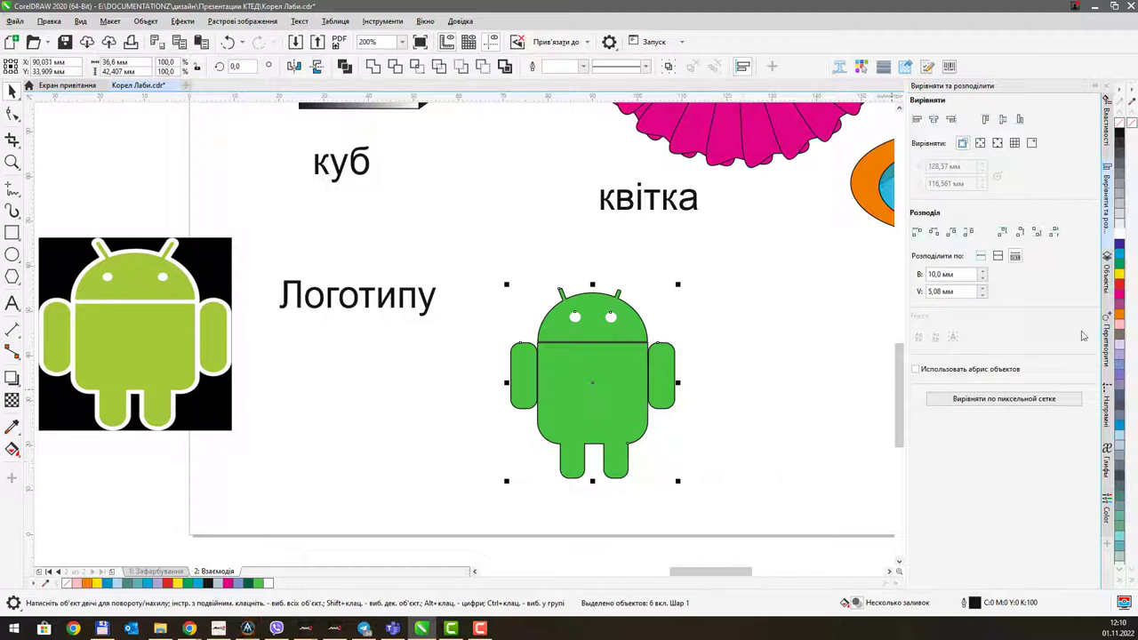
{"action": "right_click", "coordinate": [1118, 317]}
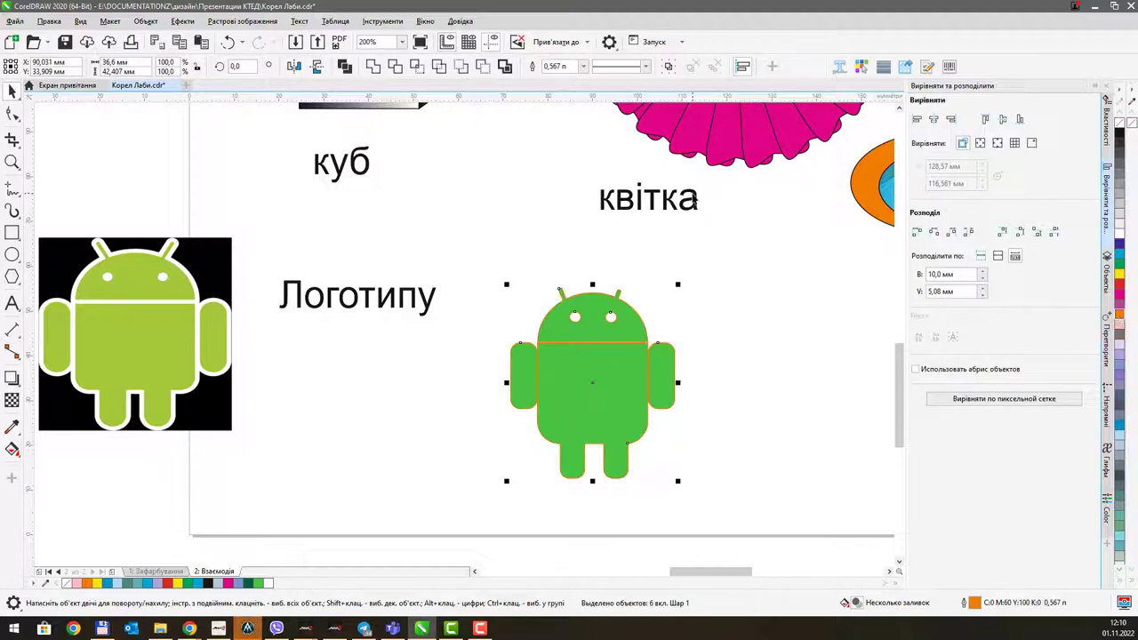
{"action": "left_click", "coordinate": [584, 67]}
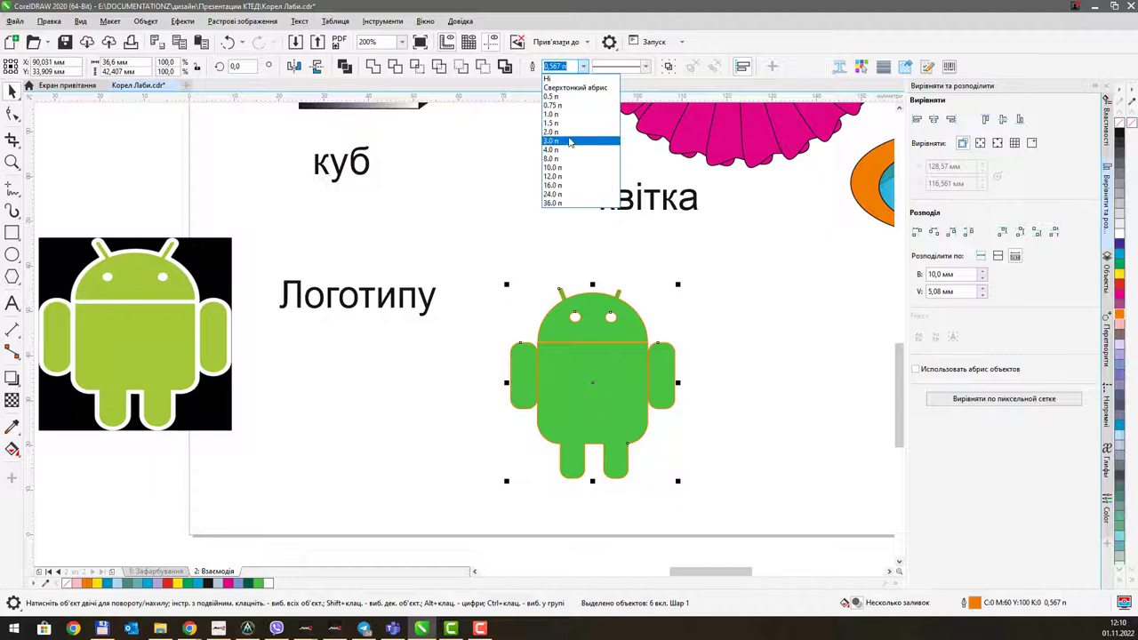
{"action": "left_click", "coordinate": [570, 142]}
{"action": "left_click", "coordinate": [584, 66]}
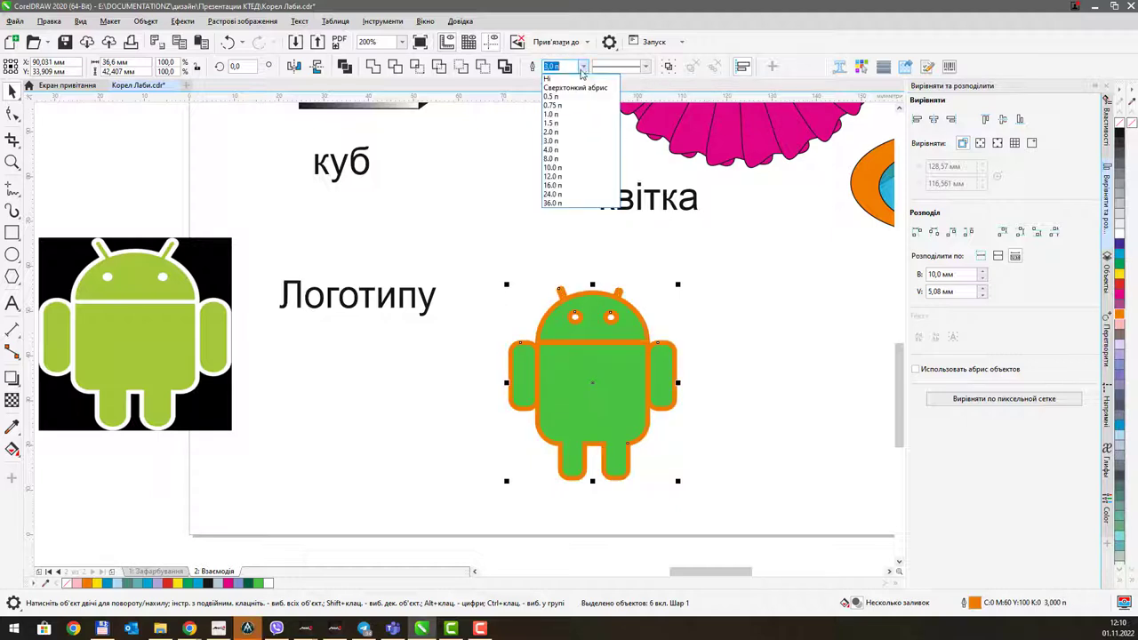
{"action": "left_click", "coordinate": [568, 125]}
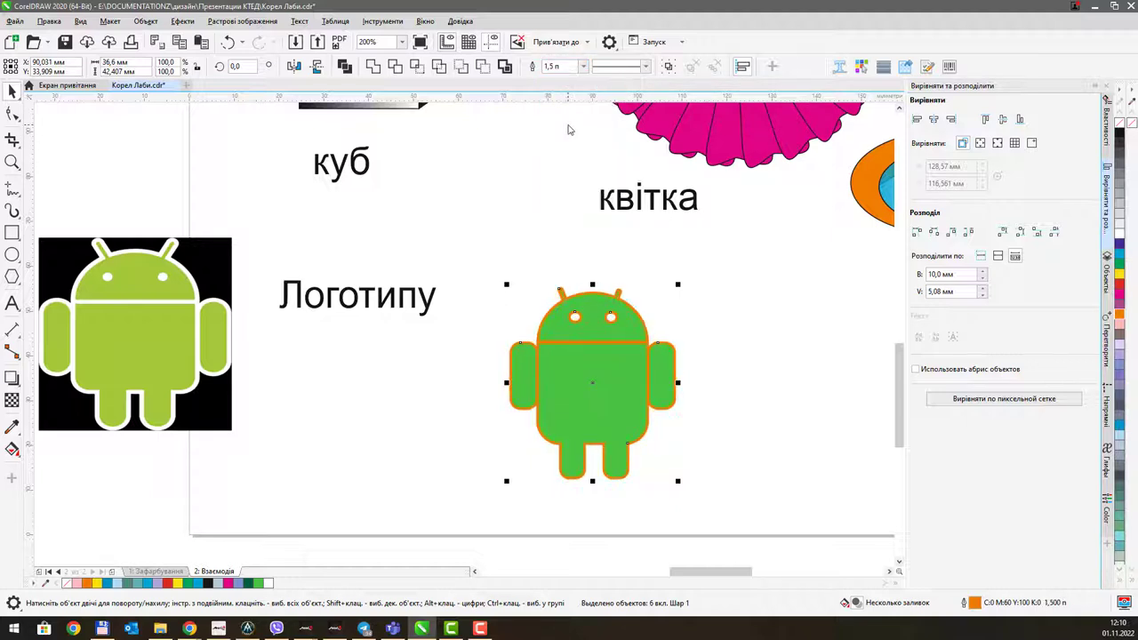
Step: Move the whole robot below the "Логотипу" caption and delete the reference picture
{"action": "left_click", "coordinate": [400, 349]}
{"action": "left_click_drag", "start_coordinate": [400, 348], "coordinate": [458, 359]}
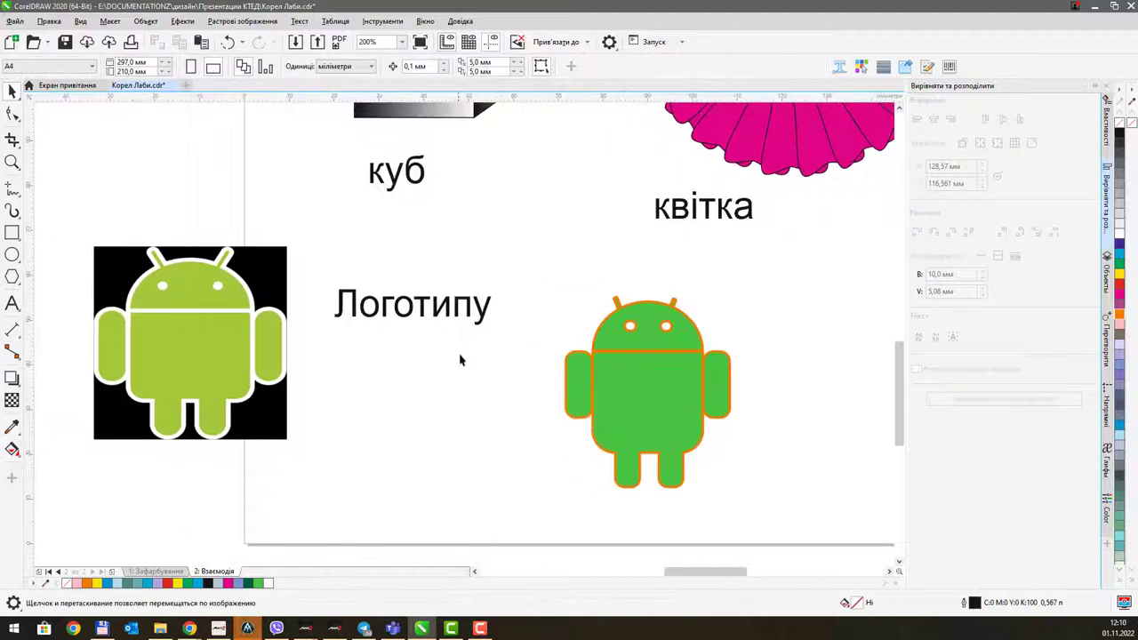
{"action": "mouse_move", "coordinate": [786, 525]}
{"action": "left_mouse_down"}
{"action": "mouse_move", "coordinate": [798, 539]}
{"action": "mouse_move", "coordinate": [777, 515]}
{"action": "left_mouse_up"}
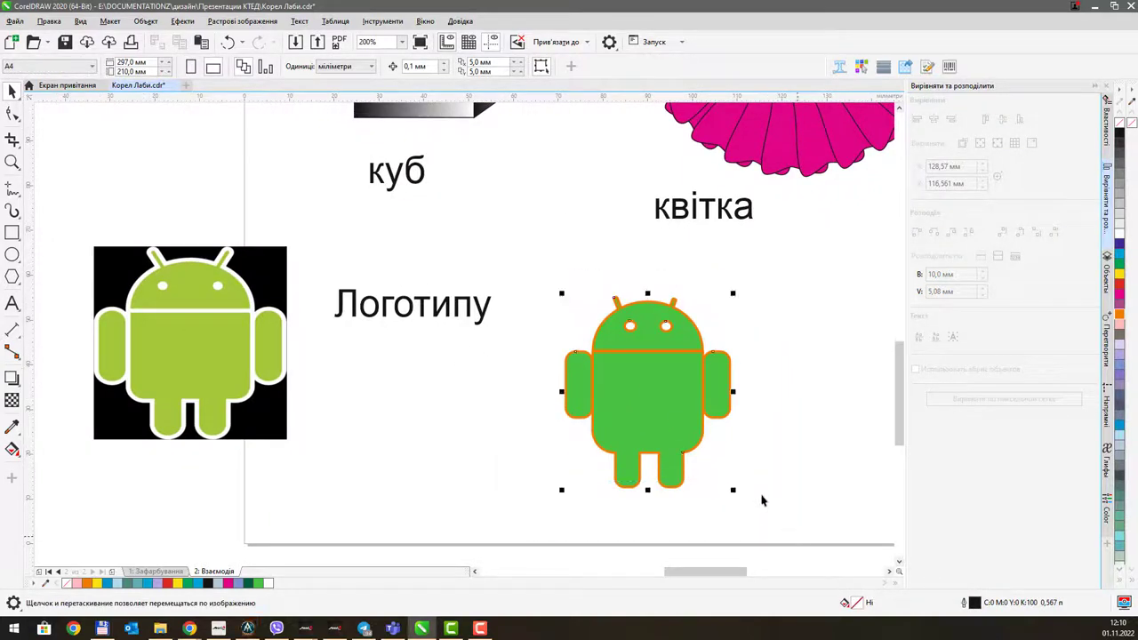
{"action": "left_click_drag", "start_coordinate": [670, 350], "coordinate": [435, 385]}
{"action": "left_click", "coordinate": [216, 324]}
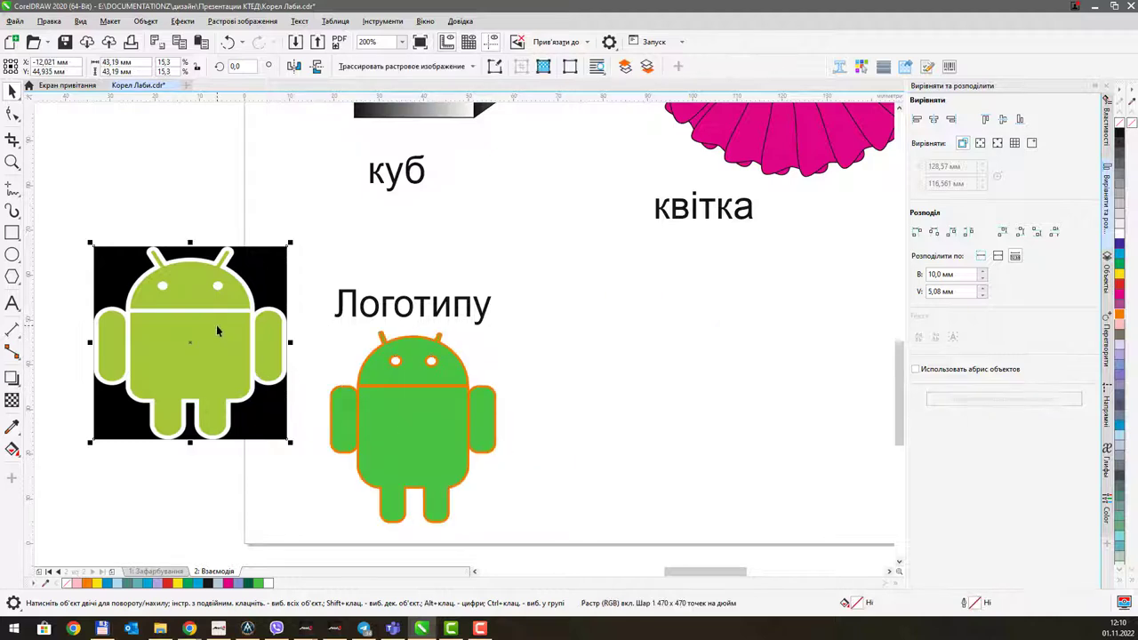
{"action": "key", "text": "Delete"}
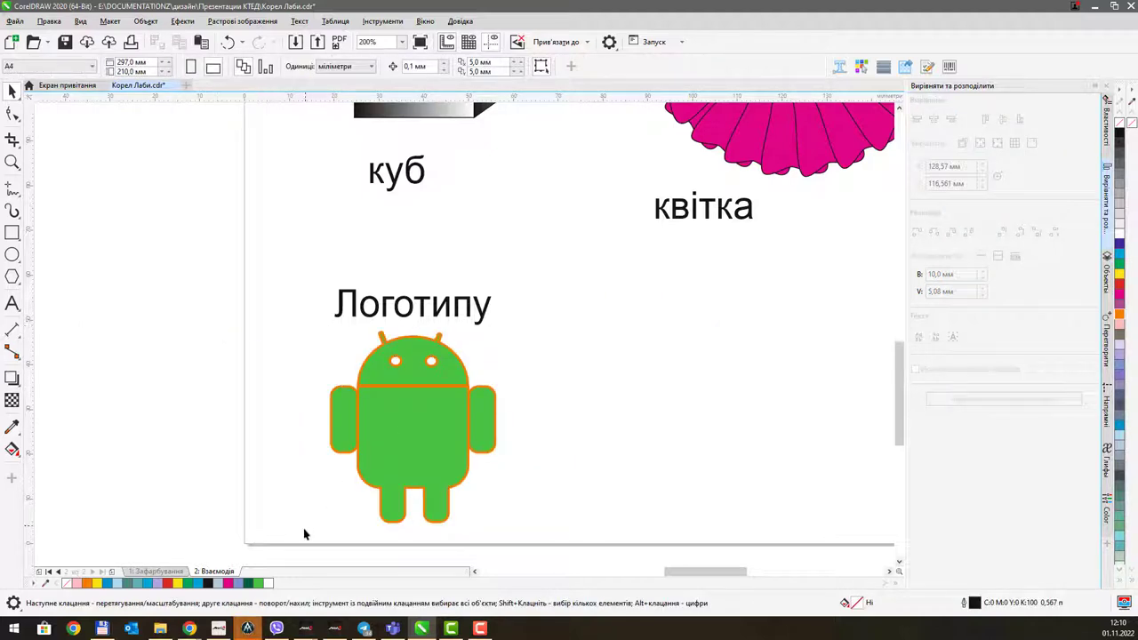
Step: Group all parts of the robot, including its eyes, into one object
{"action": "left_click_drag", "start_coordinate": [585, 406], "coordinate": [594, 318]}
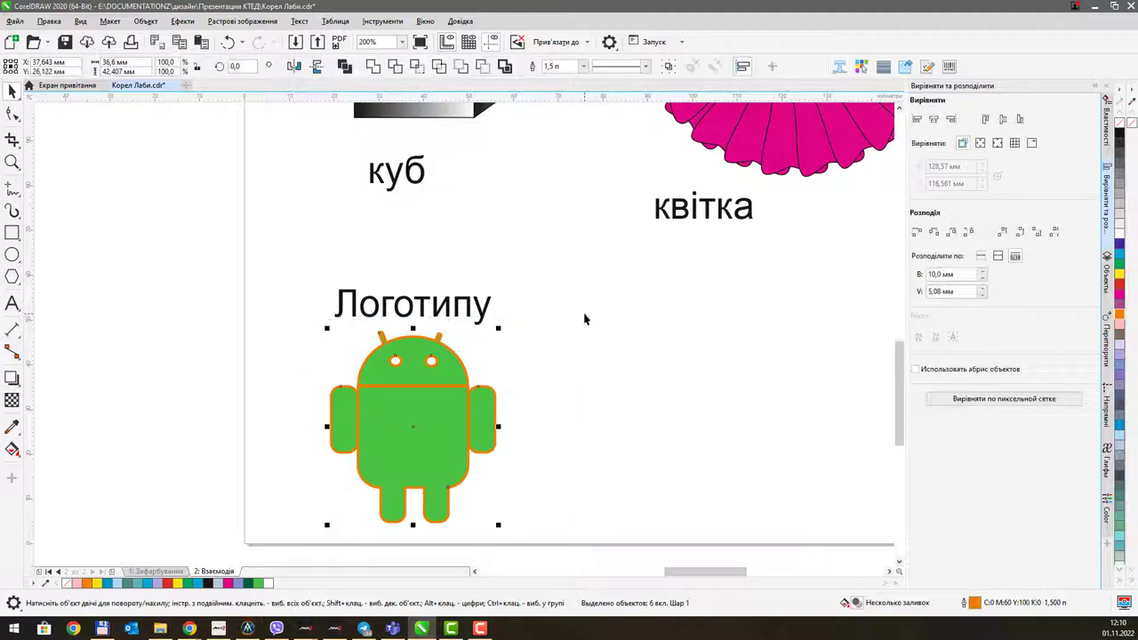
{"action": "key", "text": "ctrl+g"}
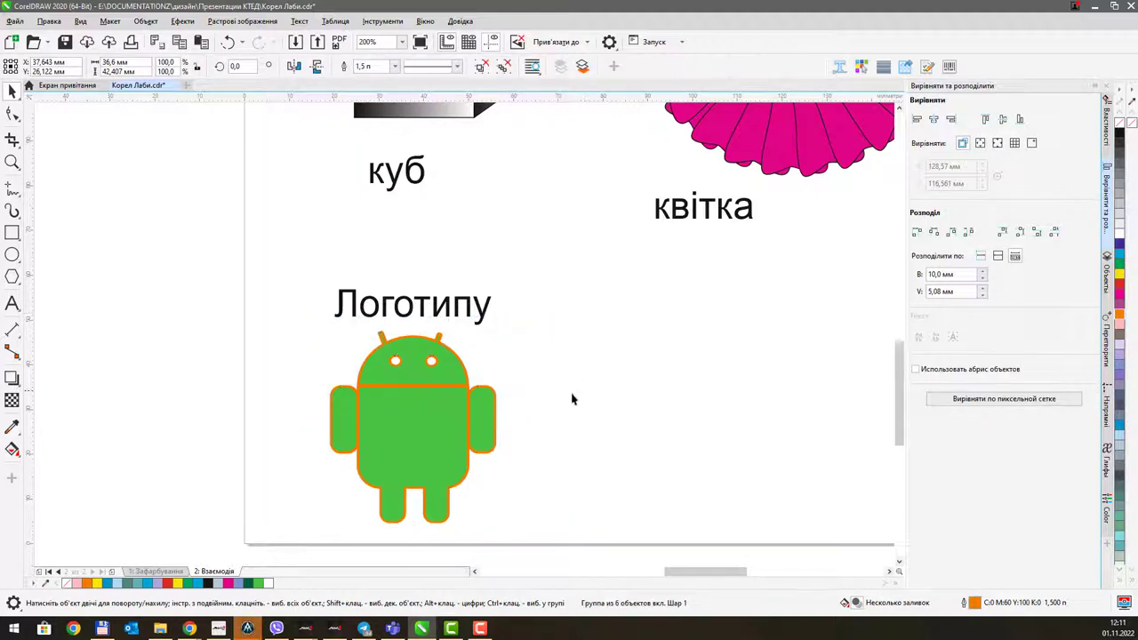
{"action": "left_click", "coordinate": [546, 400]}
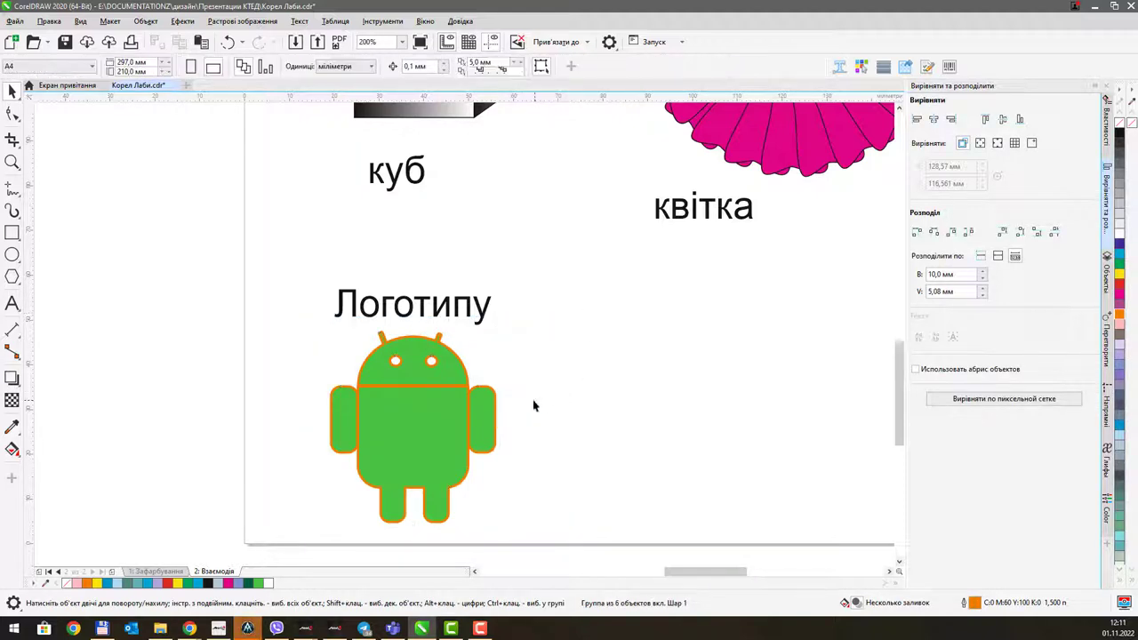
Step: Shift the robot group closer to the page's lower-left corner and place the "Логотипу" caption above it with a gap
{"action": "left_click", "coordinate": [433, 405]}
{"action": "left_click_drag", "start_coordinate": [438, 378], "coordinate": [397, 388]}
{"action": "key", "text": "Escape"}
{"action": "left_click_drag", "start_coordinate": [415, 289], "coordinate": [386, 261]}
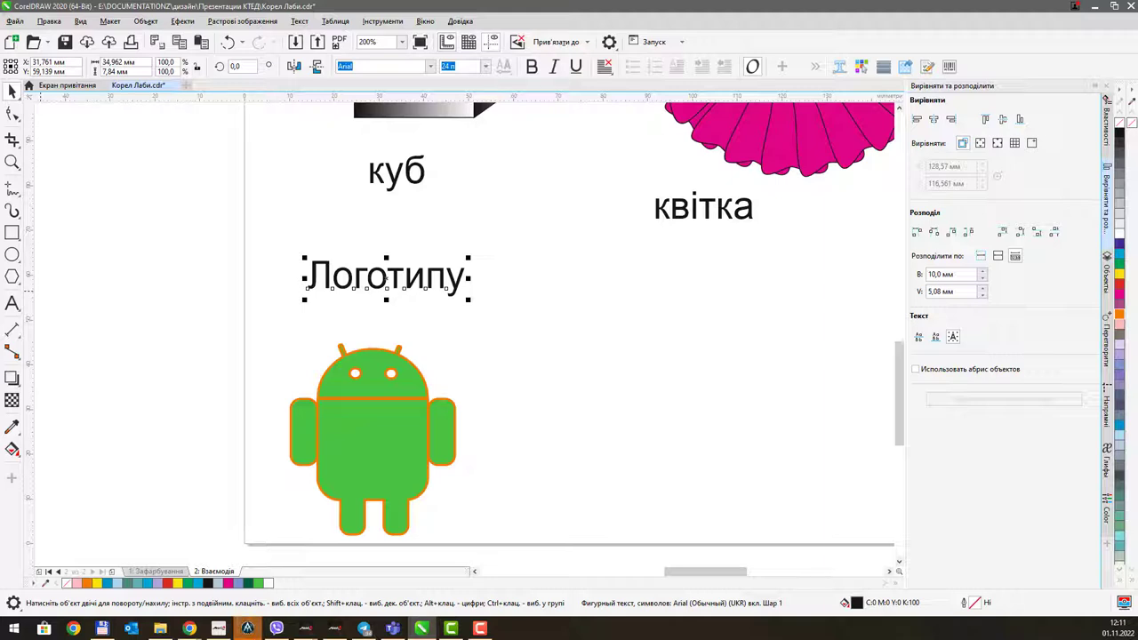
Step: Paste the copied Mandroid logo picture onto the page to view it, and remove it again
{"action": "key", "text": "alt+Tab"}
{"action": "key", "text": "ctrl+v"}
{"action": "scroll", "coordinate": [614, 356], "scroll_direction": "down", "scroll_amount": 2}
{"action": "scroll", "coordinate": [711, 302], "scroll_direction": "down", "scroll_amount": 2}
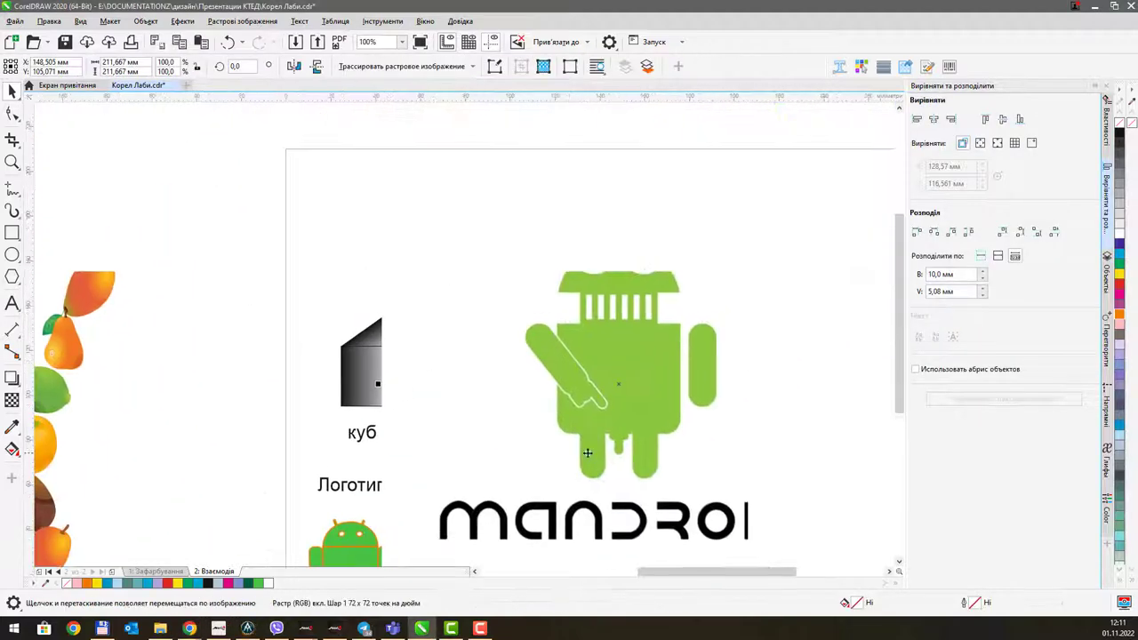
{"action": "scroll", "coordinate": [661, 349], "scroll_direction": "up", "scroll_amount": 1}
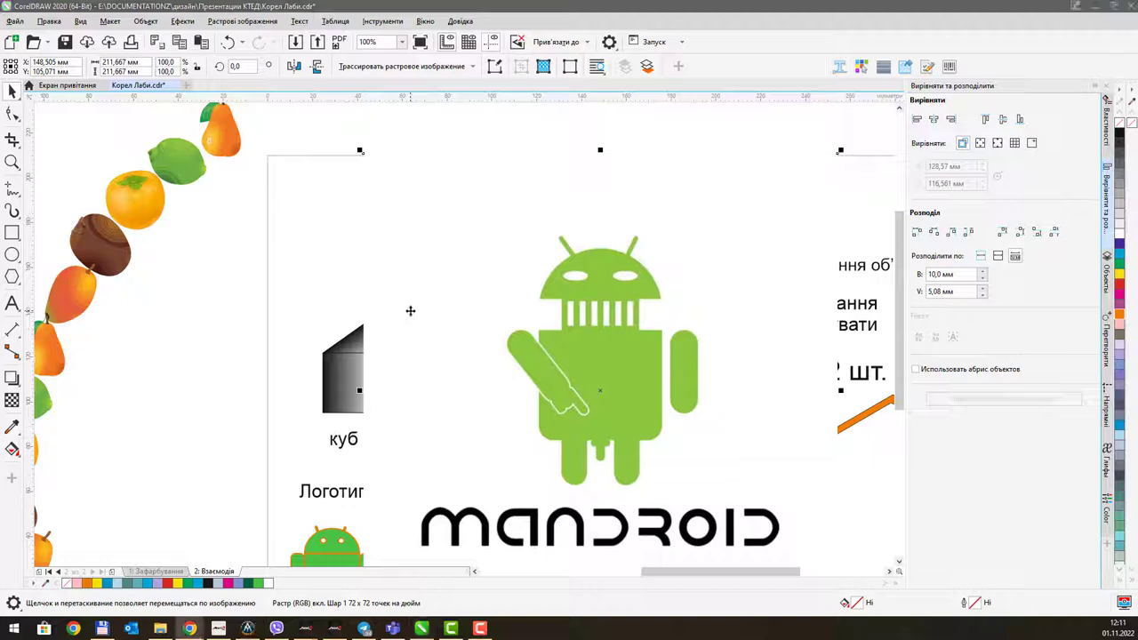
{"action": "left_click", "coordinate": [625, 337]}
{"action": "left_click", "coordinate": [551, 298]}
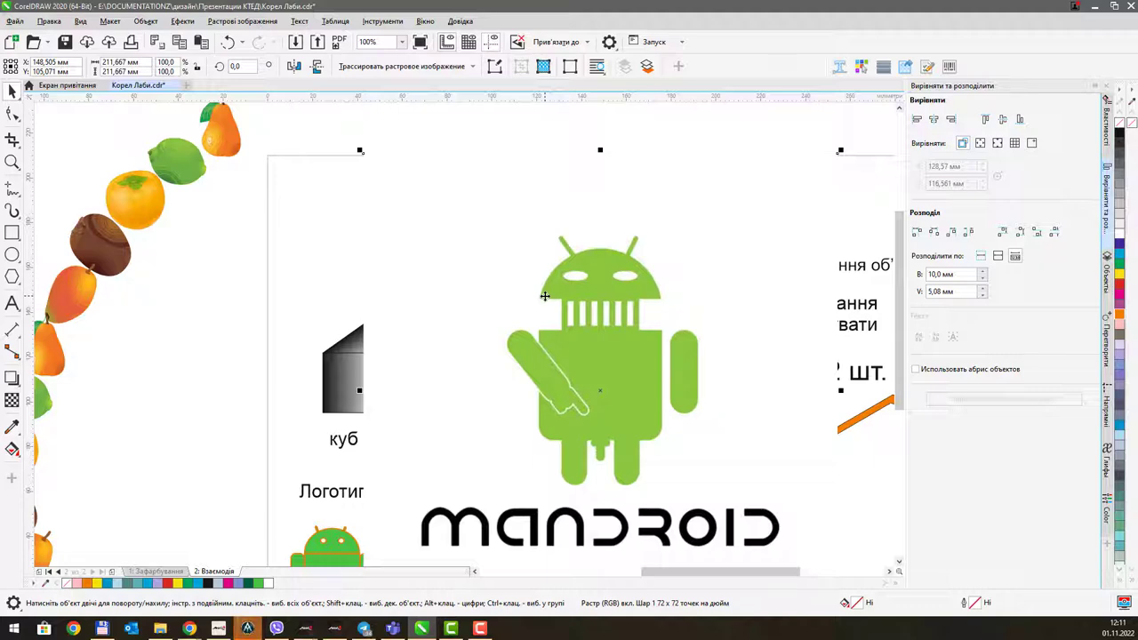
{"action": "key", "text": "Delete"}
Step: Save the document with the finished page of cube, flower, glasses and robot logo
{"action": "left_click_drag", "start_coordinate": [644, 395], "coordinate": [521, 324]}
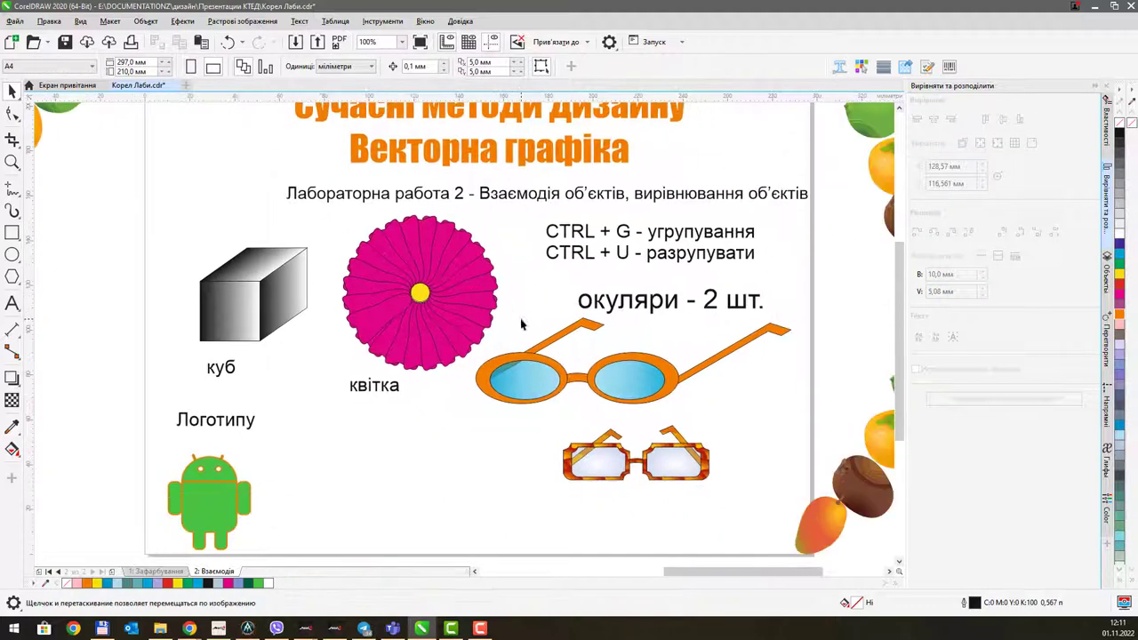
{"action": "left_click_drag", "start_coordinate": [595, 282], "coordinate": [569, 320]}
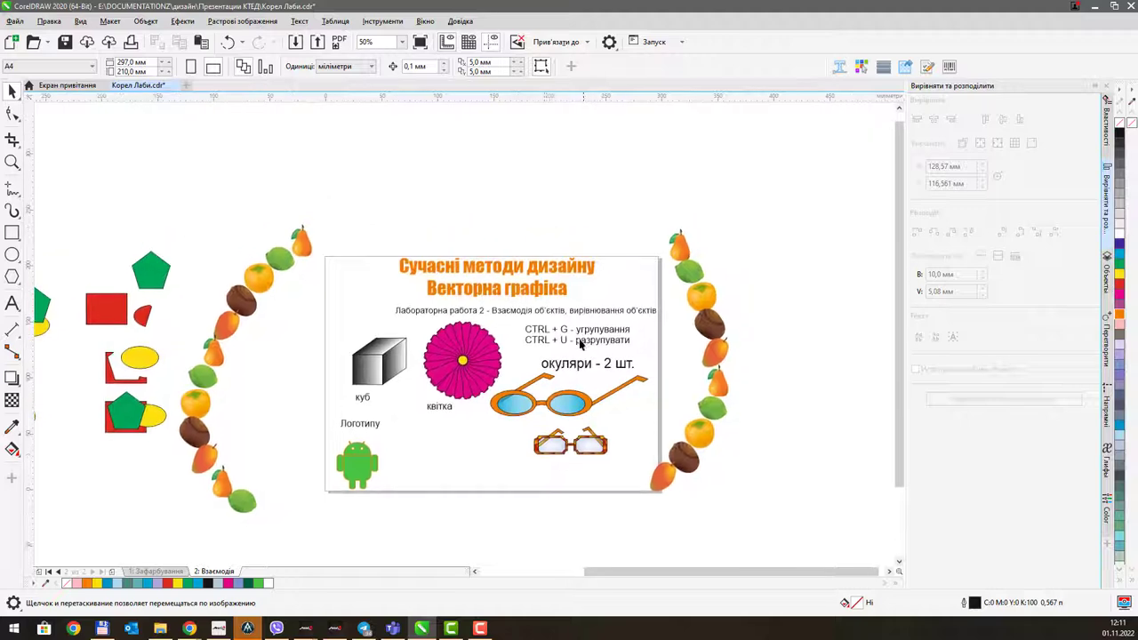
{"action": "scroll", "coordinate": [576, 335], "scroll_direction": "up", "scroll_amount": 2}
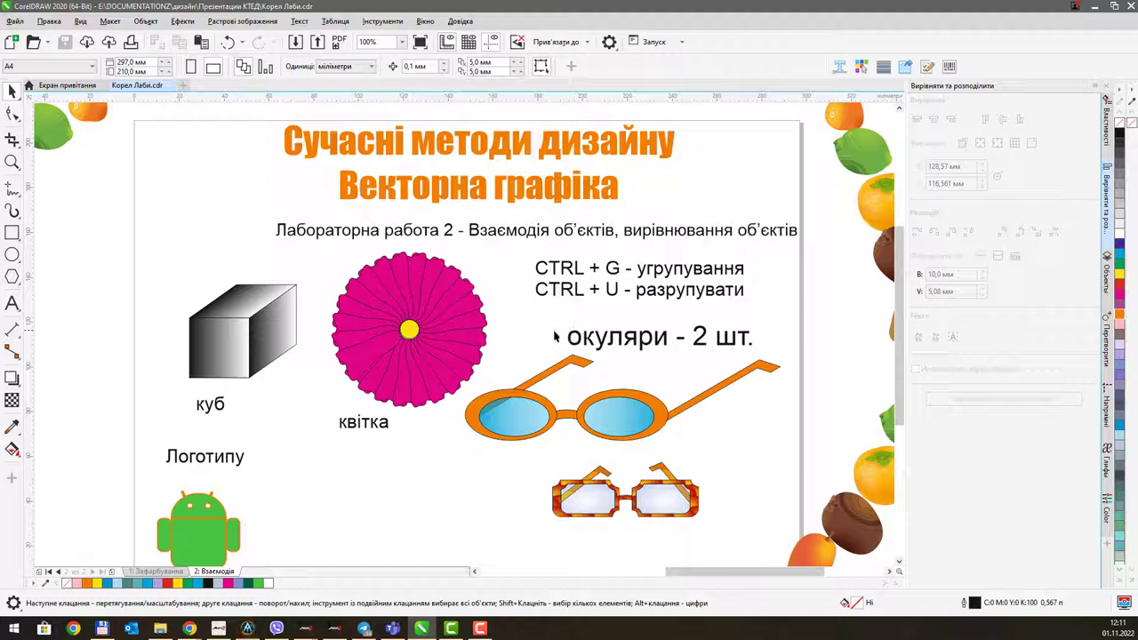
{"action": "mouse_move", "coordinate": [436, 629]}
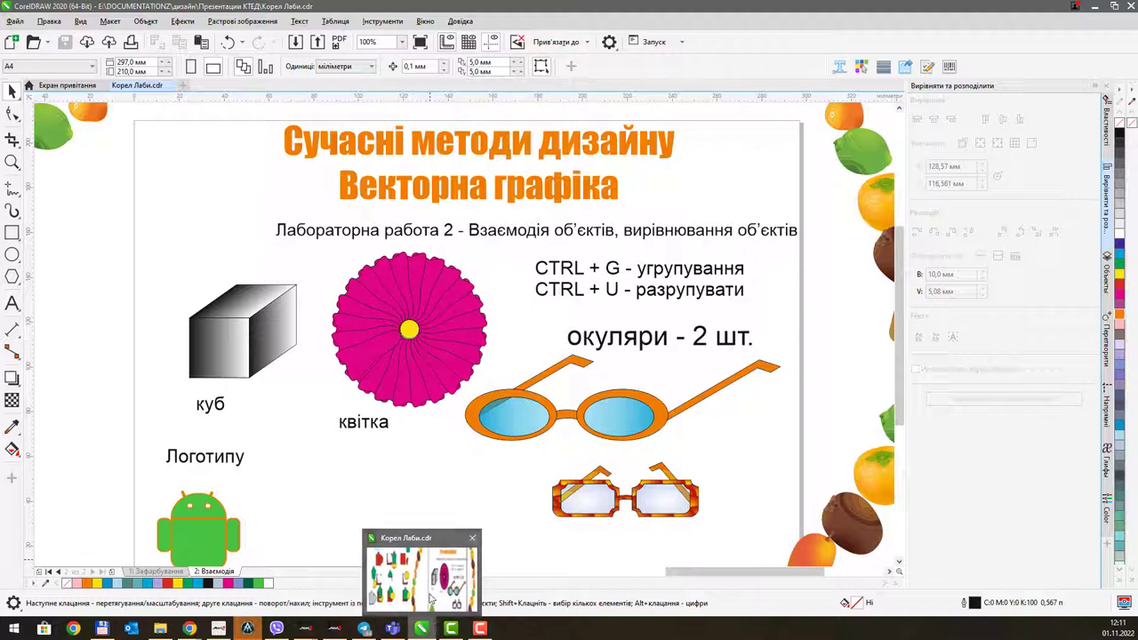